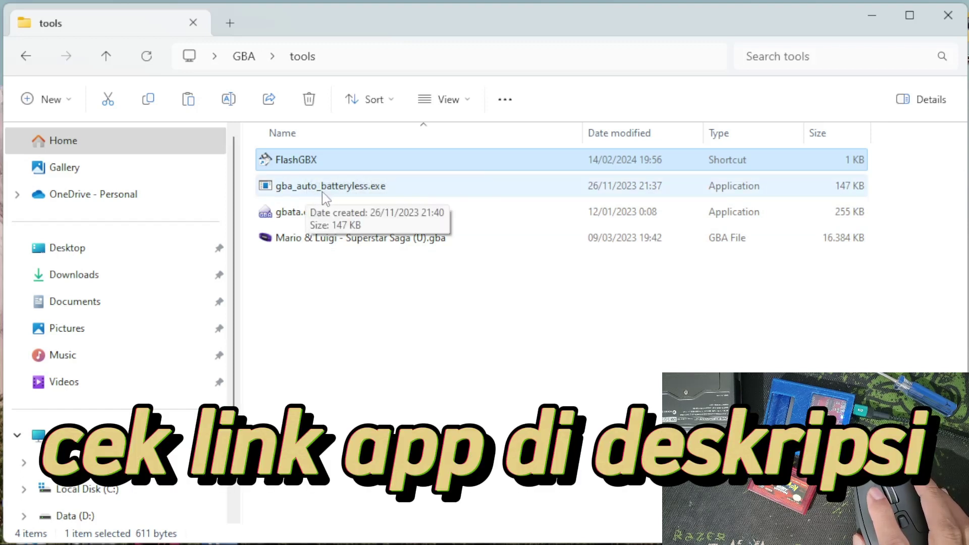
click(297, 214)
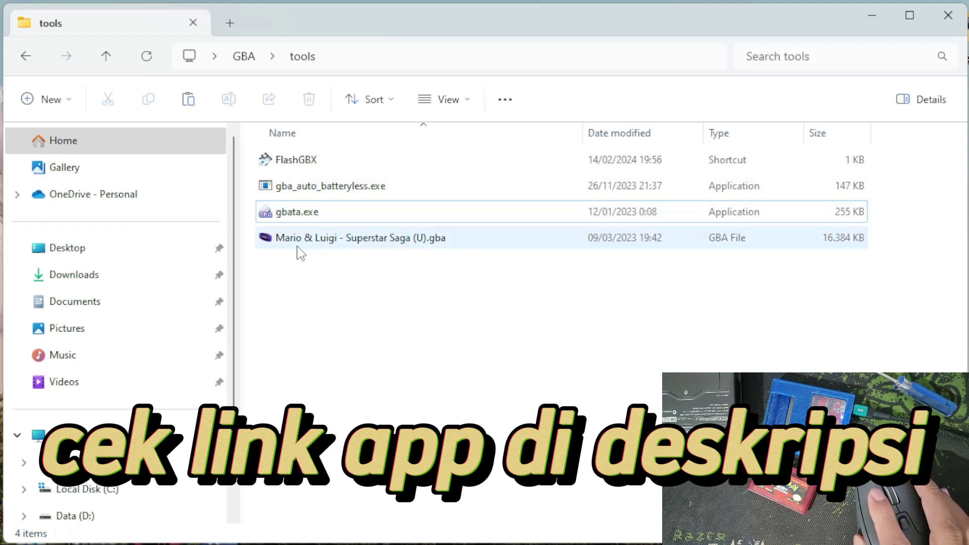
click(362, 238)
click(542, 304)
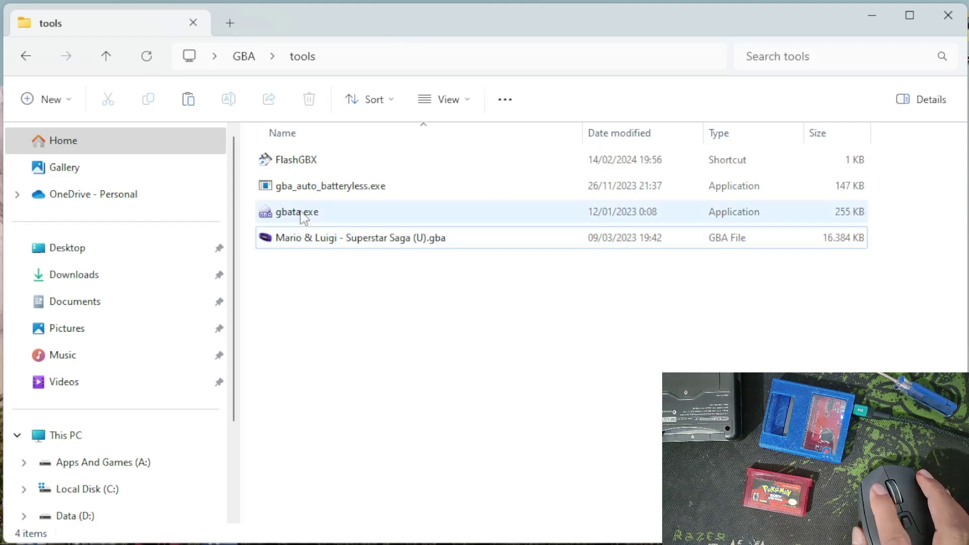
click(359, 246)
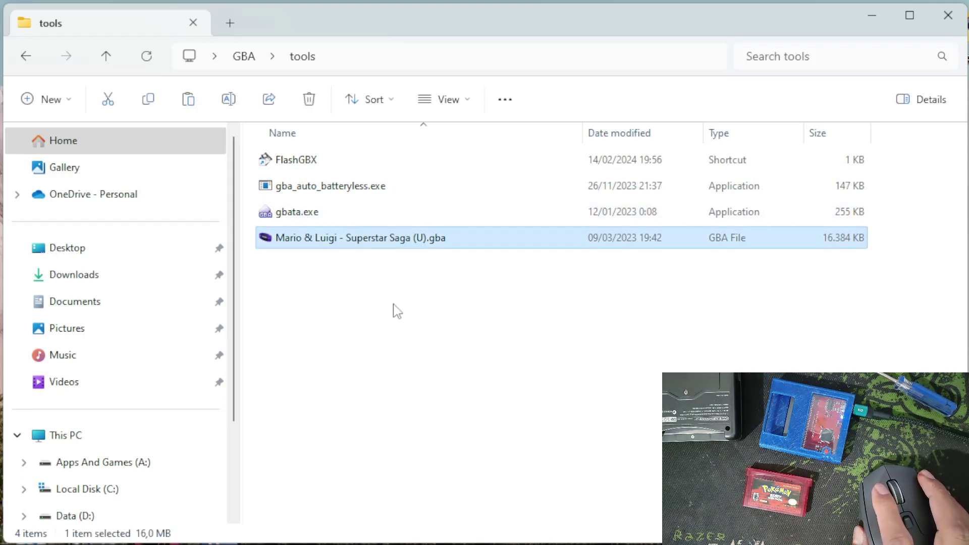
click(372, 245)
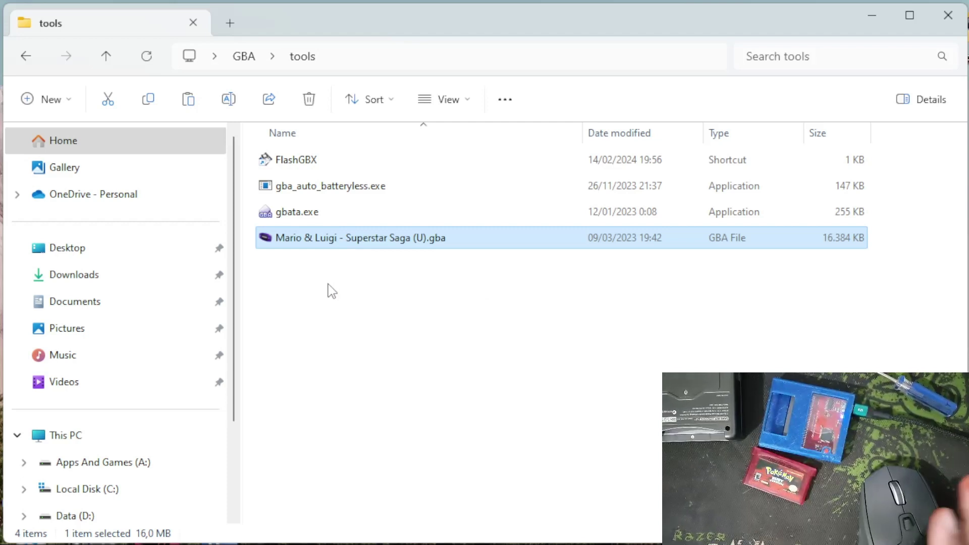
click(347, 279)
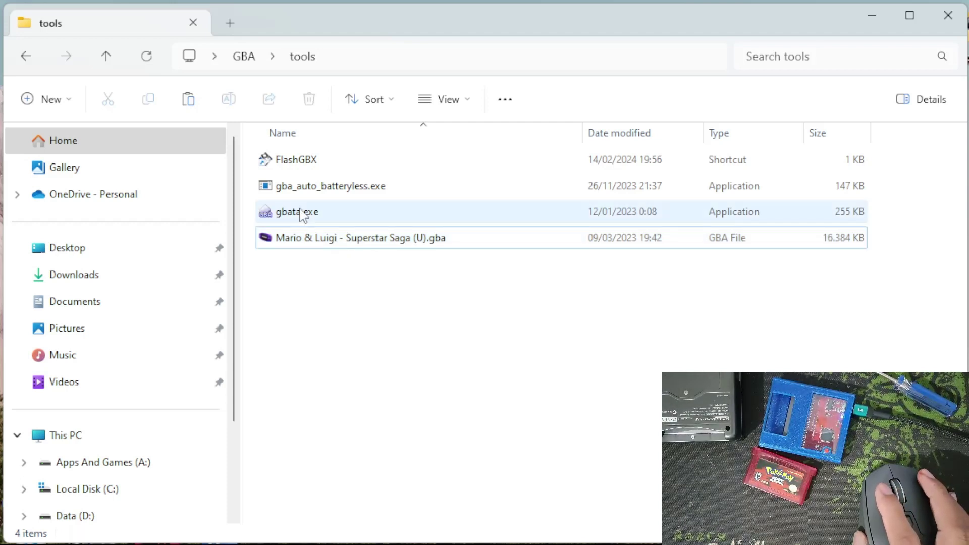
Launch gbata.exe and load the ROM Mario & Luigi - Superstar Saga (U).gba from the tools folder
double_click(334, 215)
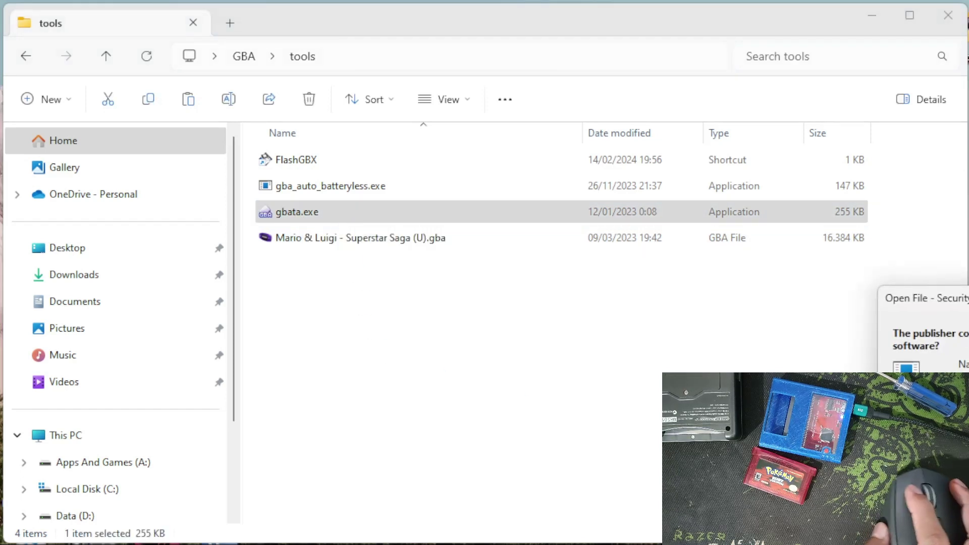
key(Return)
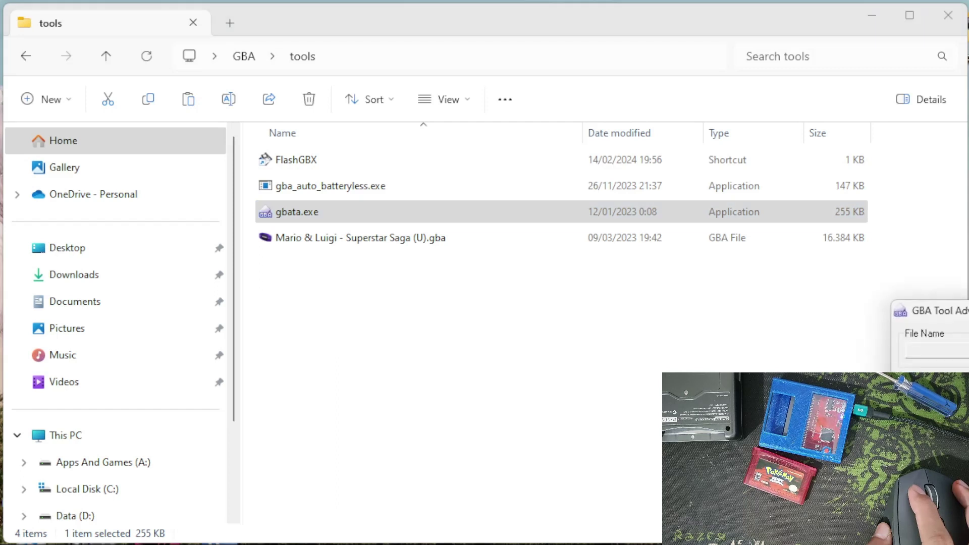
drag(958, 311, 498, 112)
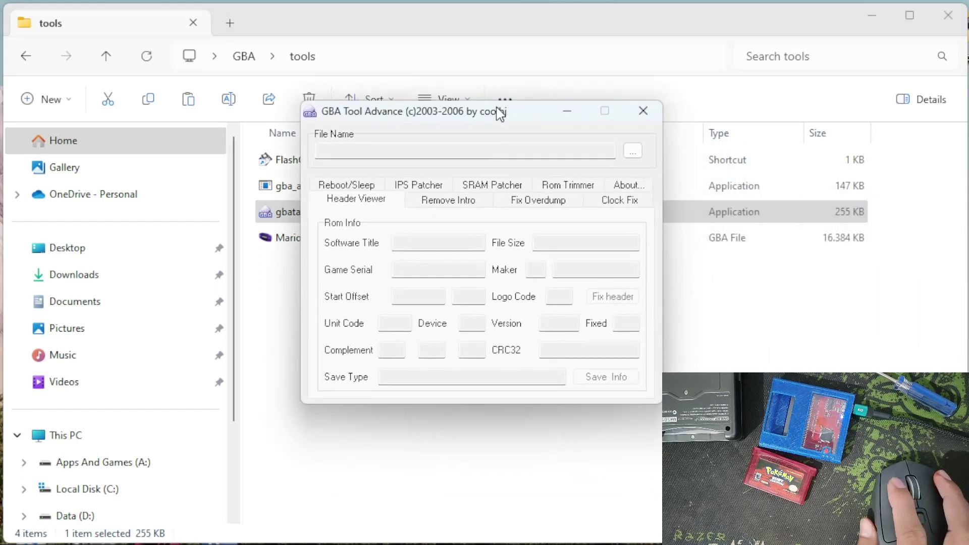
click(632, 151)
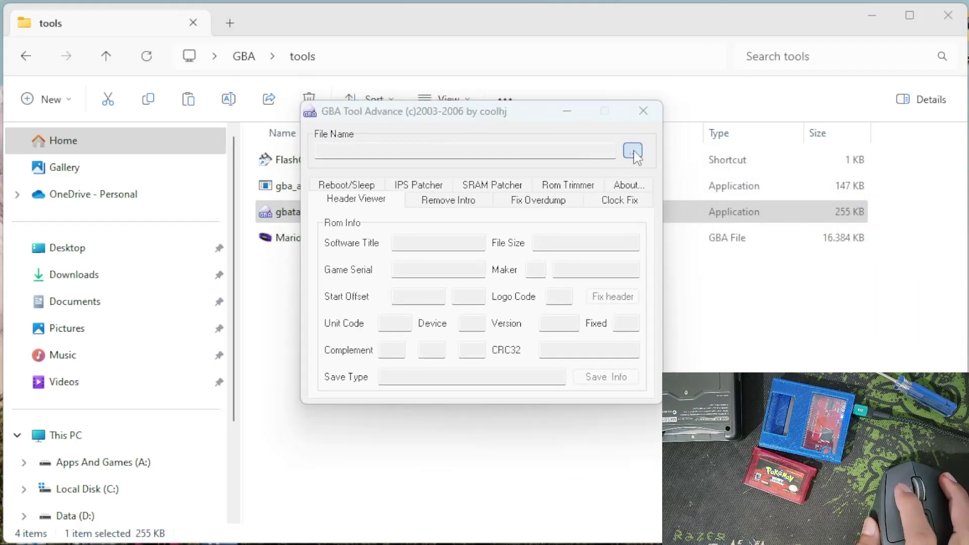
double_click(953, 346)
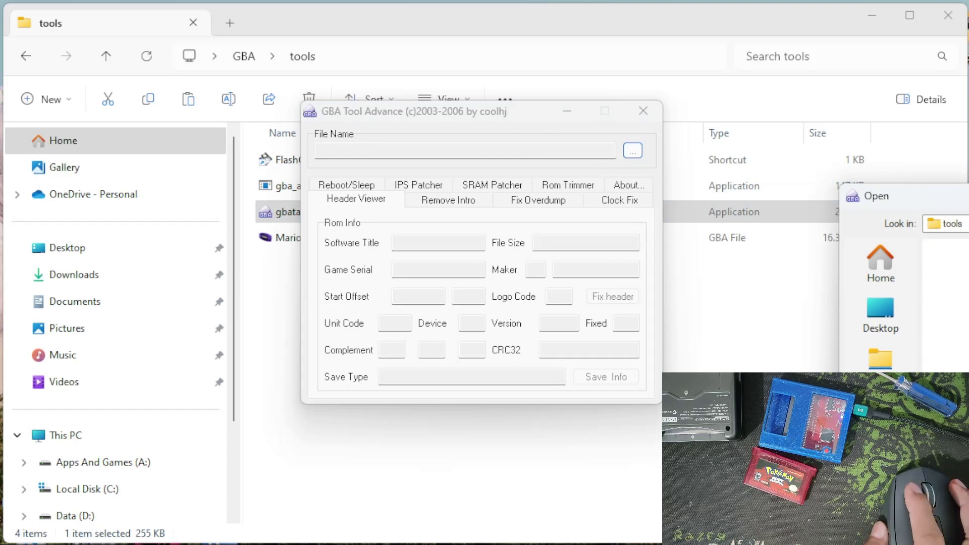
double_click(950, 266)
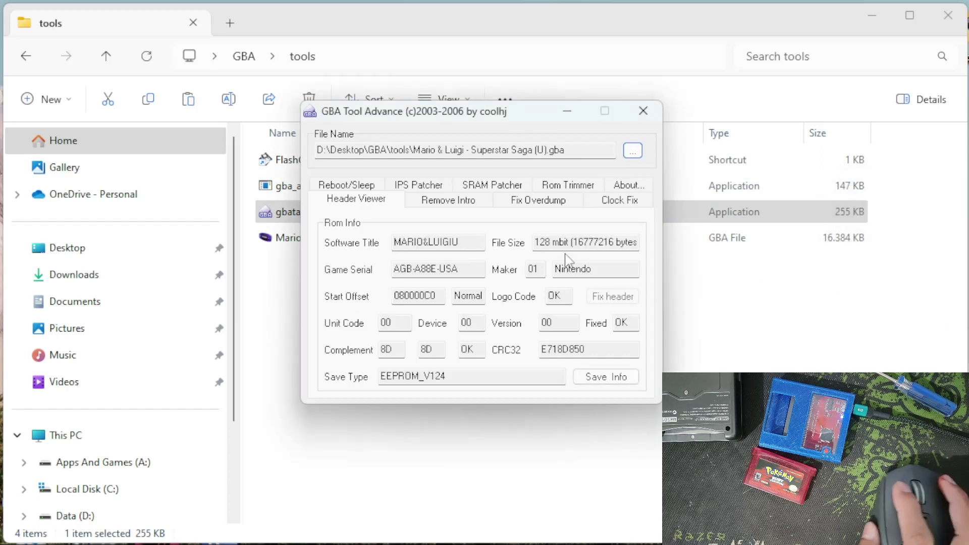
Apply the SRAM patch to the ROM, saving it as output-Mario & Luigi - Superstar Saga (U).gba, and close GBA Tool Advance
click(483, 193)
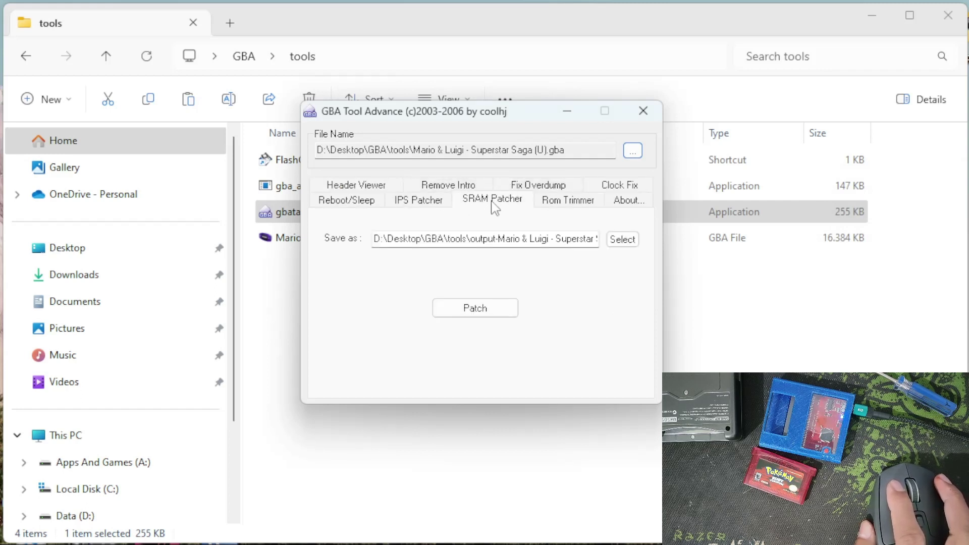
click(497, 238)
key(BackSpace)
text(-)
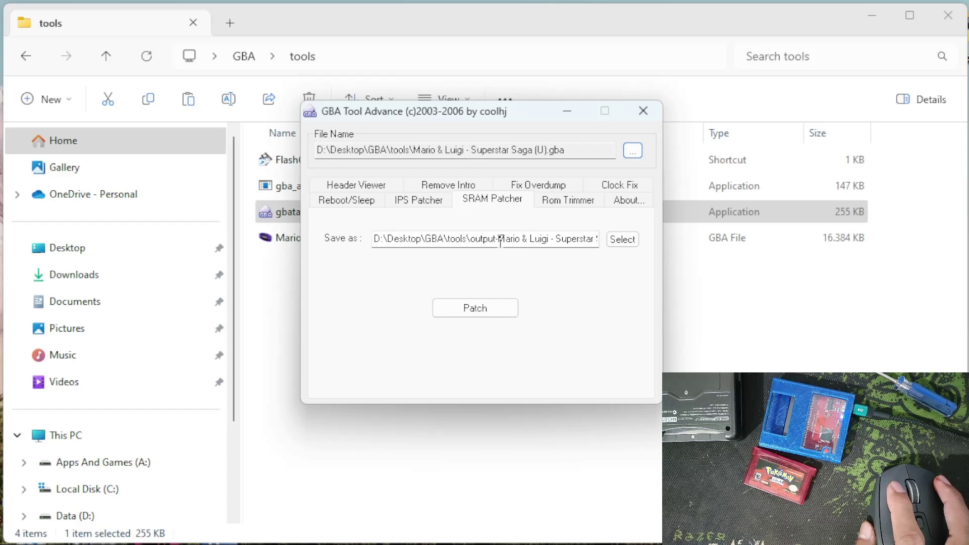
click(505, 239)
drag(567, 241, 369, 241)
click(499, 237)
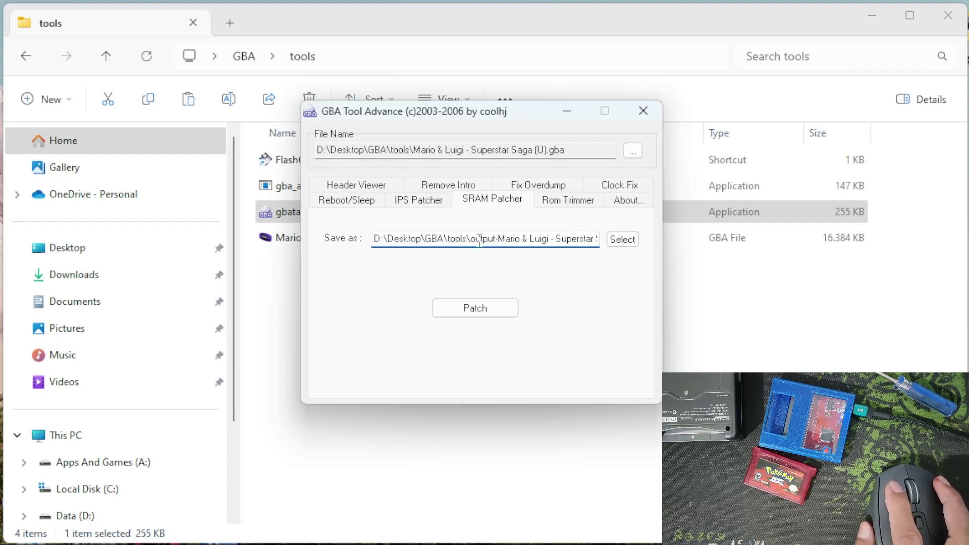
click(496, 312)
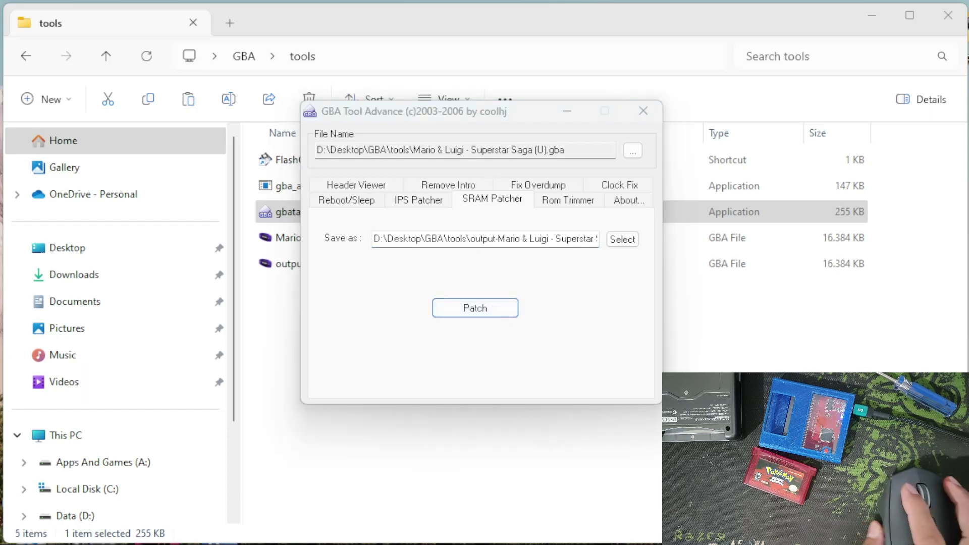
drag(683, 281, 537, 248)
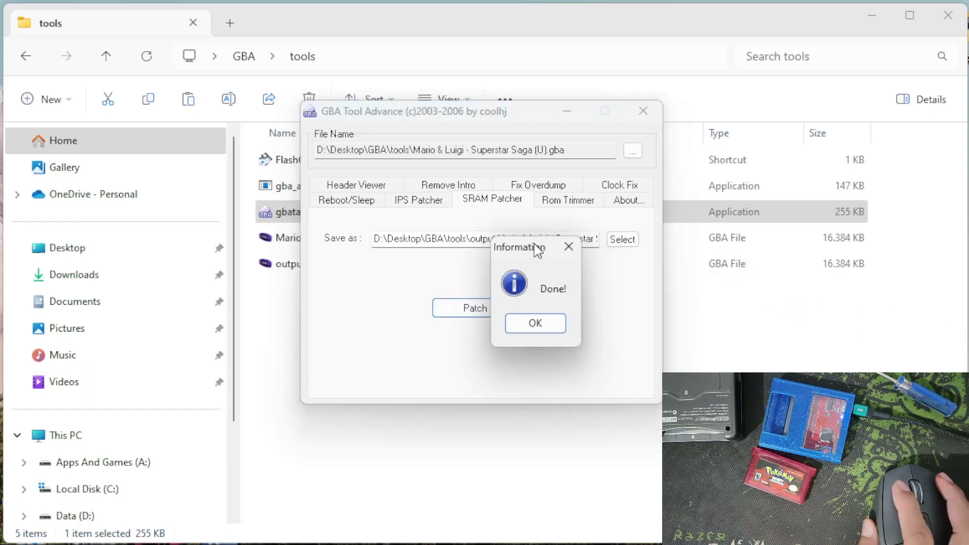
click(550, 332)
click(649, 114)
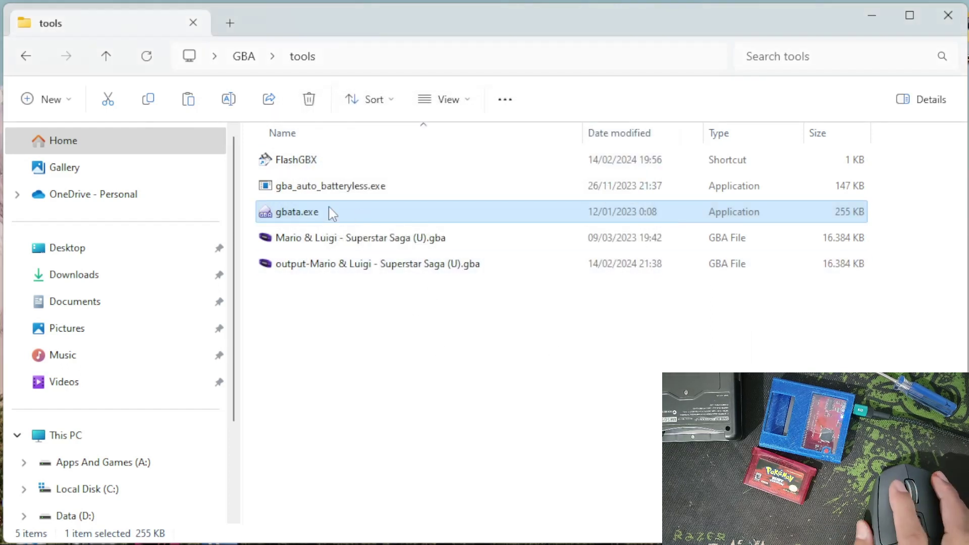
Reopen gbata.exe to examine its other functions, including Rom Trimmer, Fix Overdump, Header Viewer and Reboot/Sleep, and close it
double_click(310, 217)
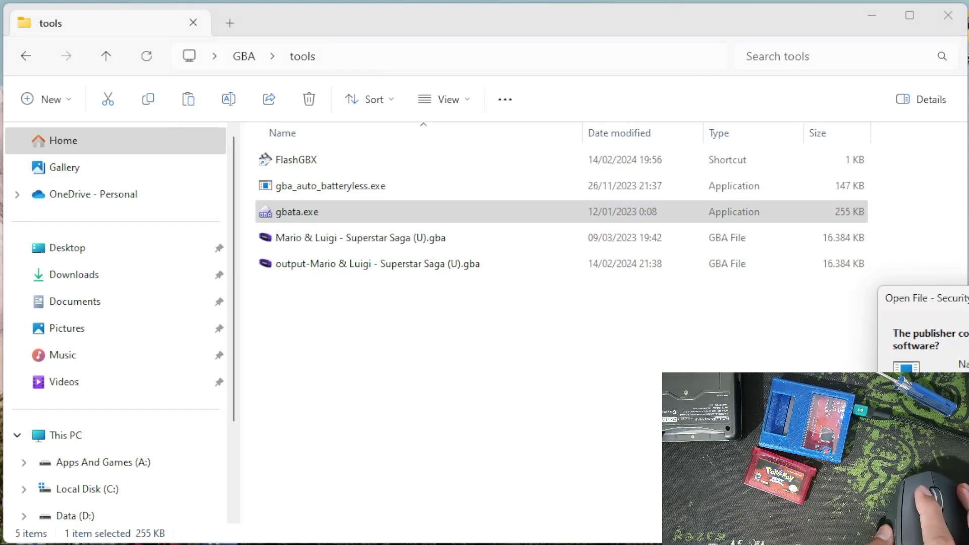
key(Return)
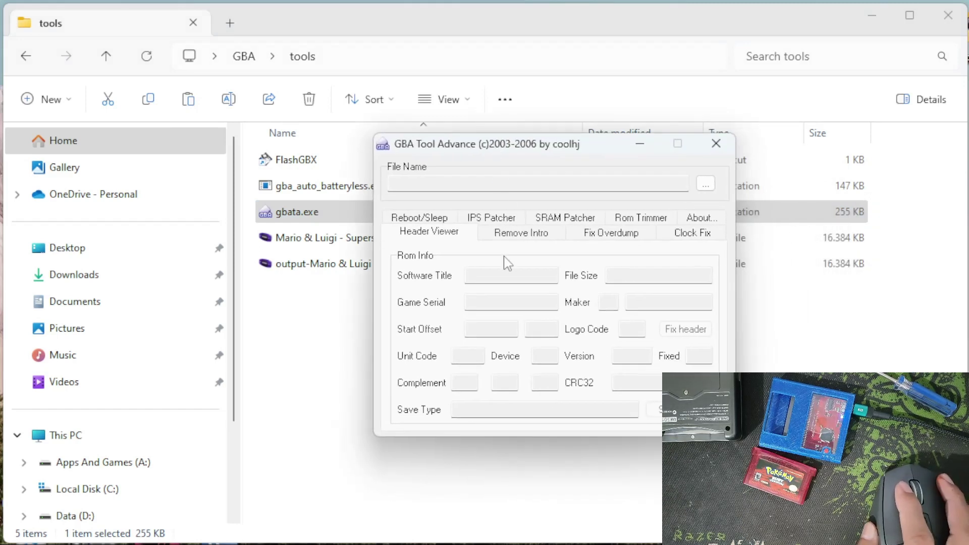
click(509, 227)
click(559, 240)
click(652, 237)
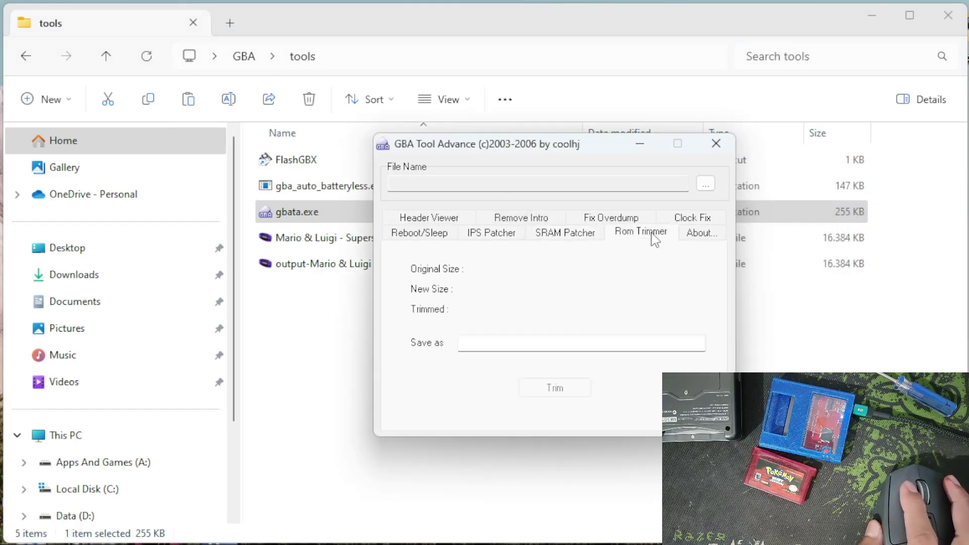
click(602, 221)
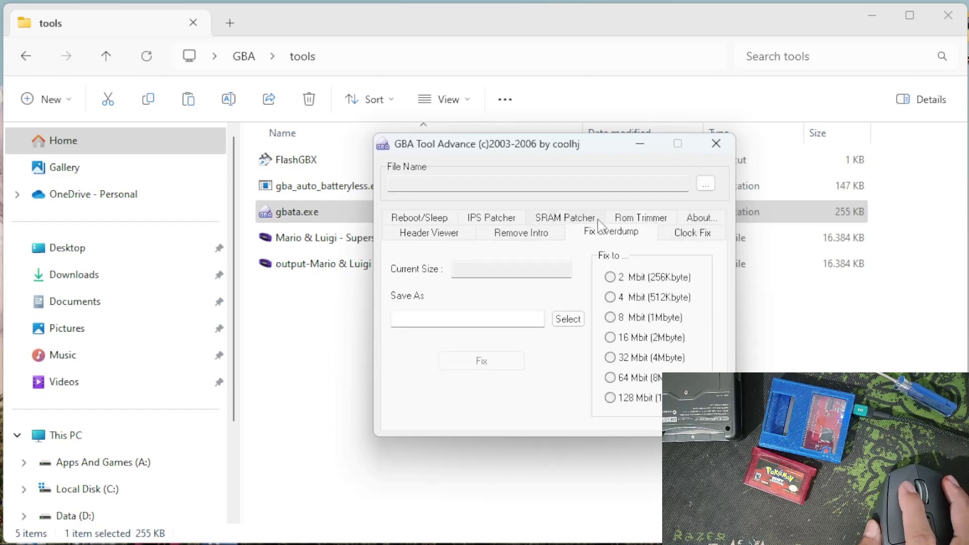
click(438, 238)
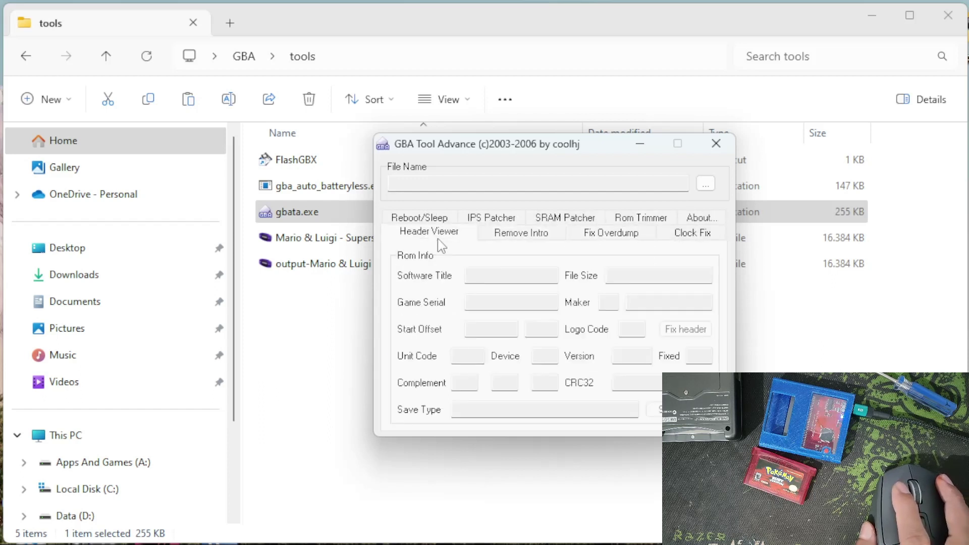
click(444, 219)
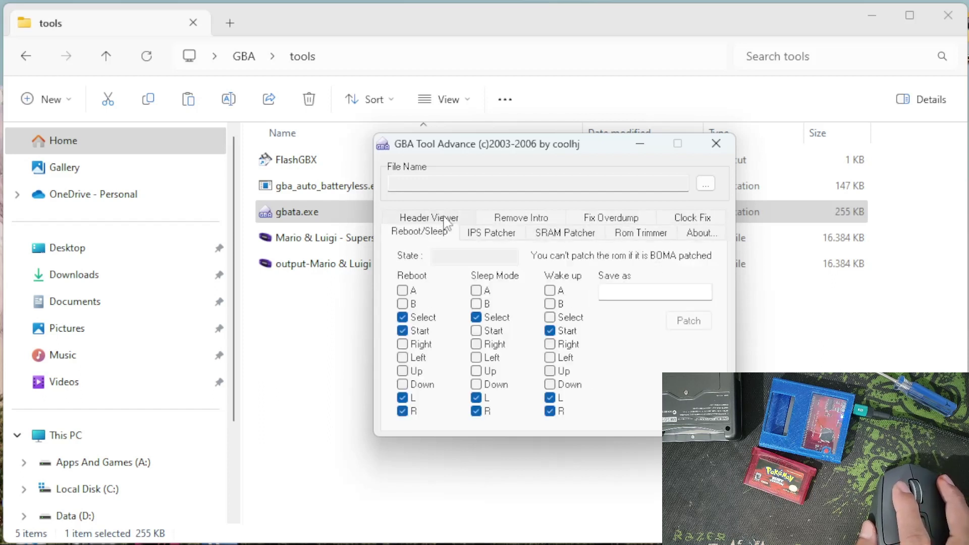
click(721, 152)
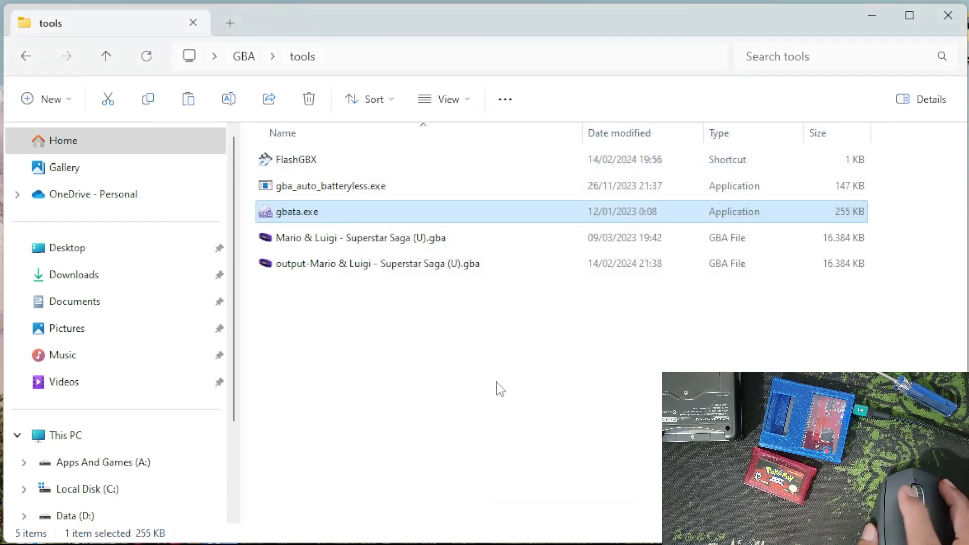
click(498, 389)
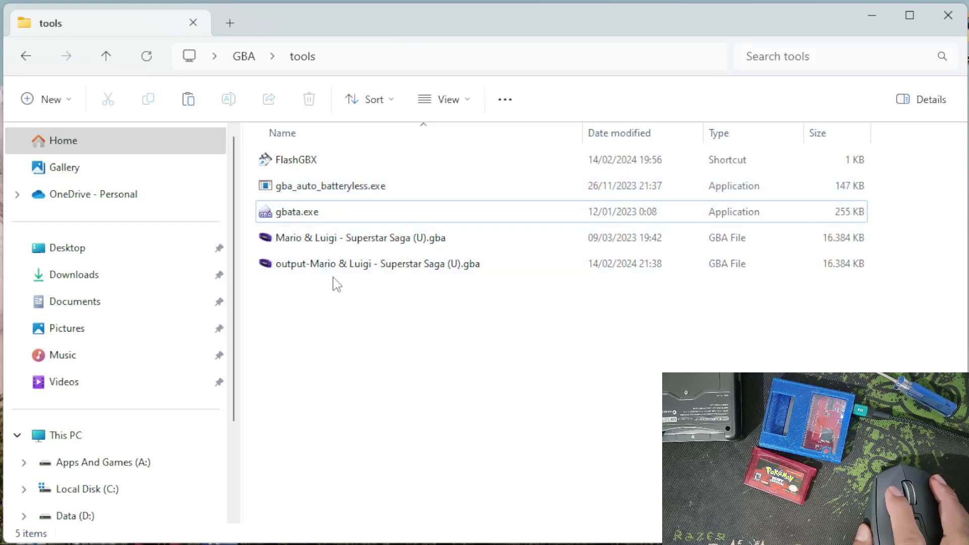
drag(341, 268, 365, 287)
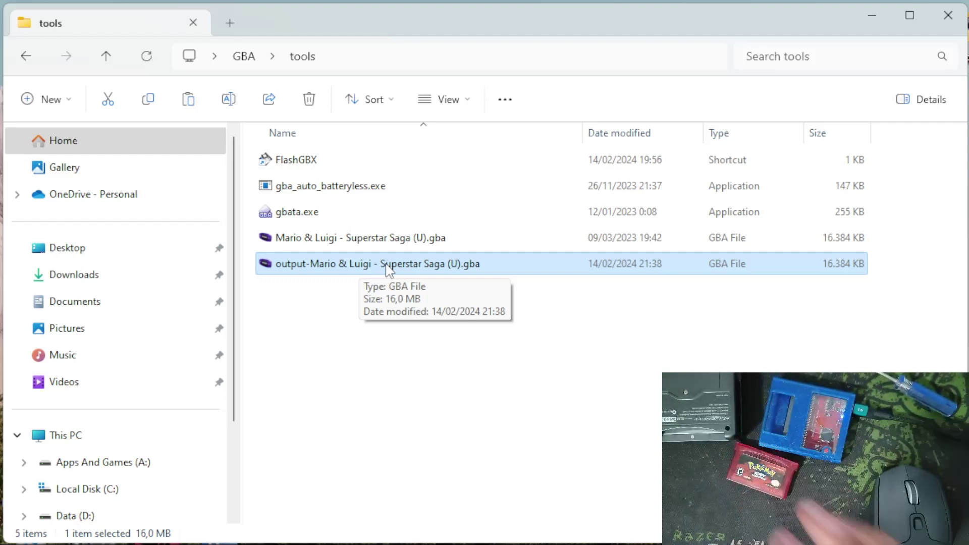
click(328, 357)
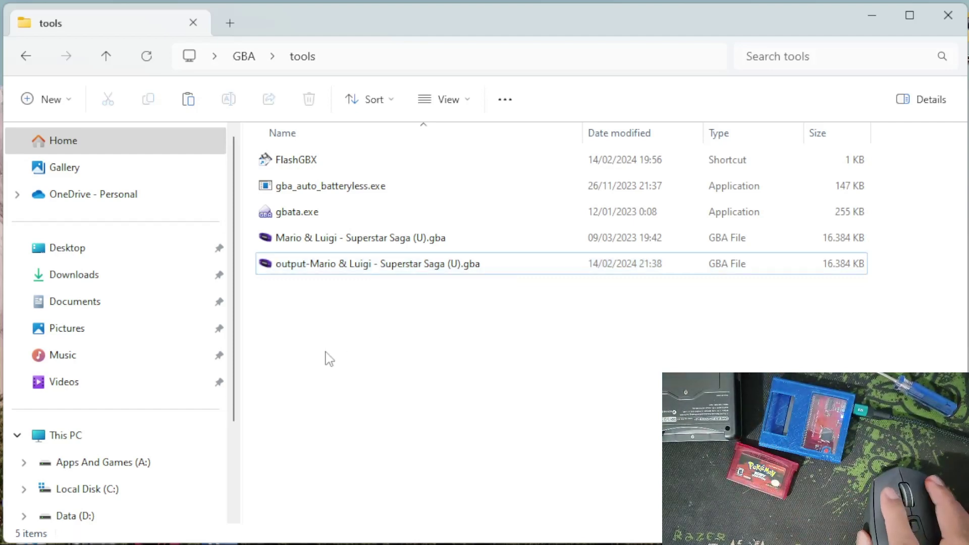
click(318, 186)
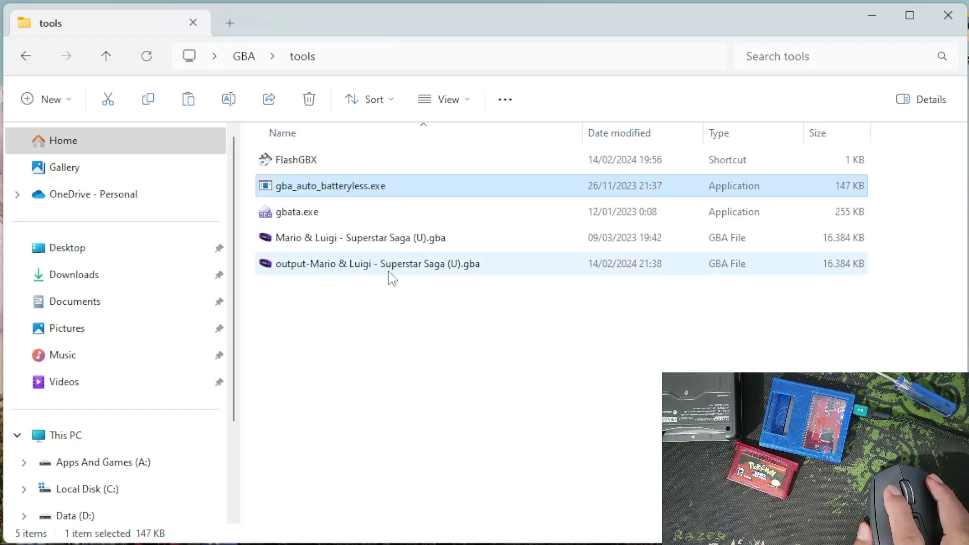
Run gba_auto_batteryless.exe on output-Mario & Luigi - Superstar Saga (U).gba, allowing the unverified program to start
drag(367, 270, 357, 195)
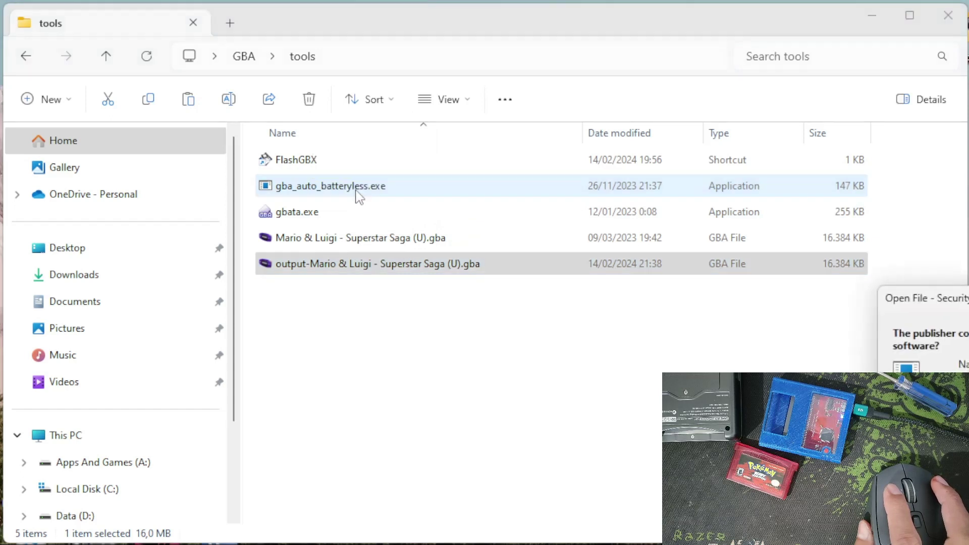
drag(938, 297, 570, 160)
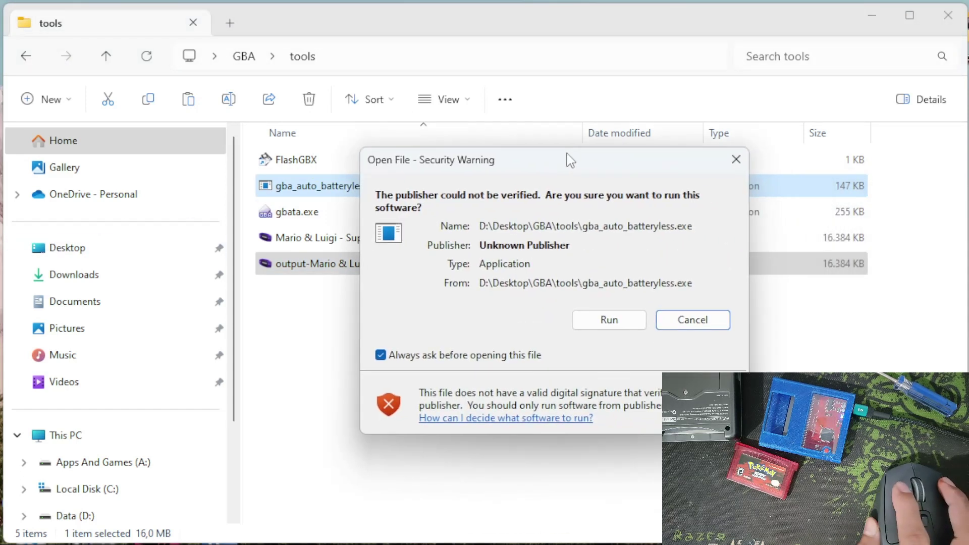
click(611, 329)
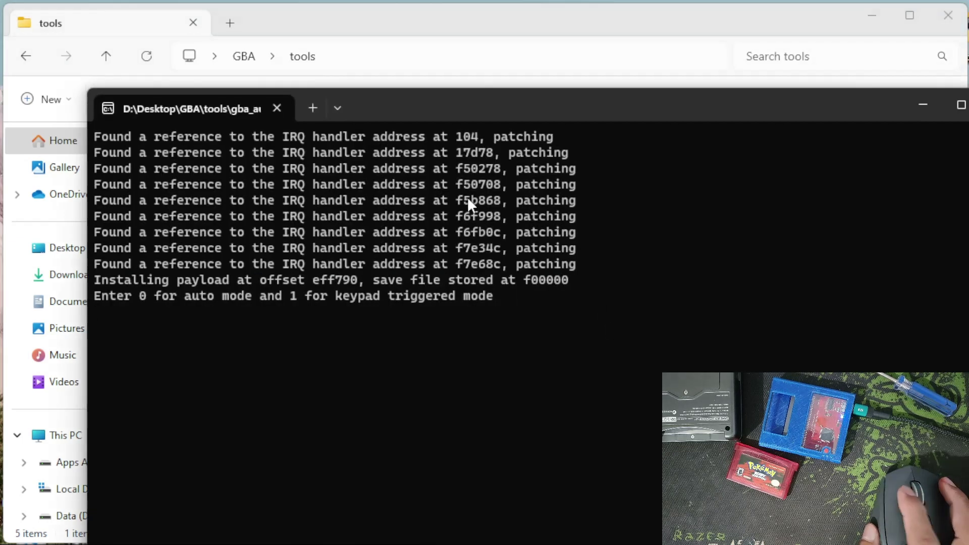
Choose auto mode (0) for the batteryless save patch and close the console once the patched ROM is written
drag(644, 116, 570, 30)
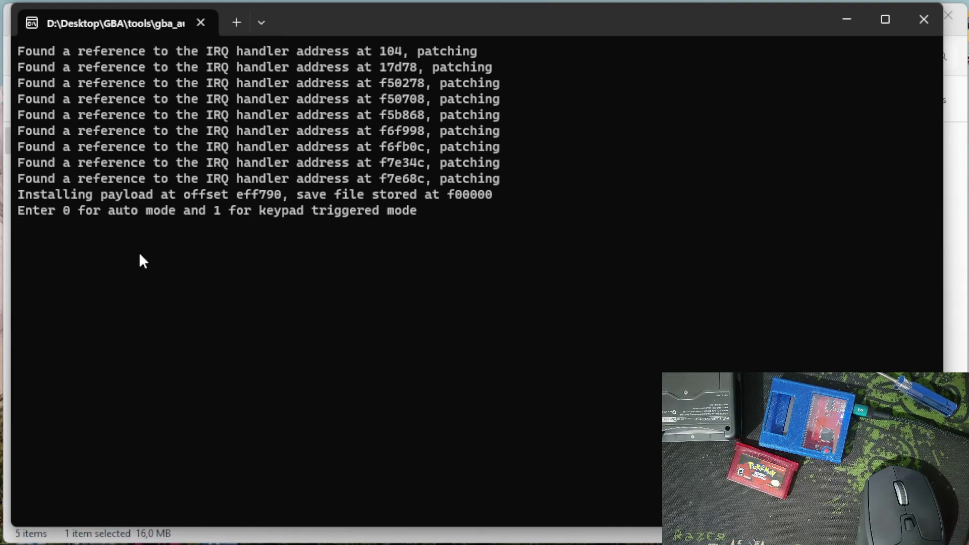
text(0)
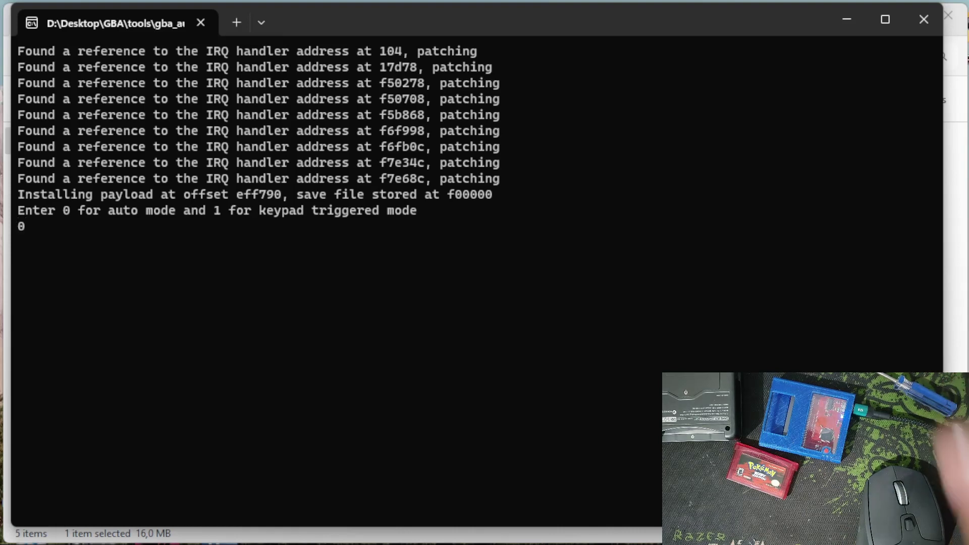
key(Return)
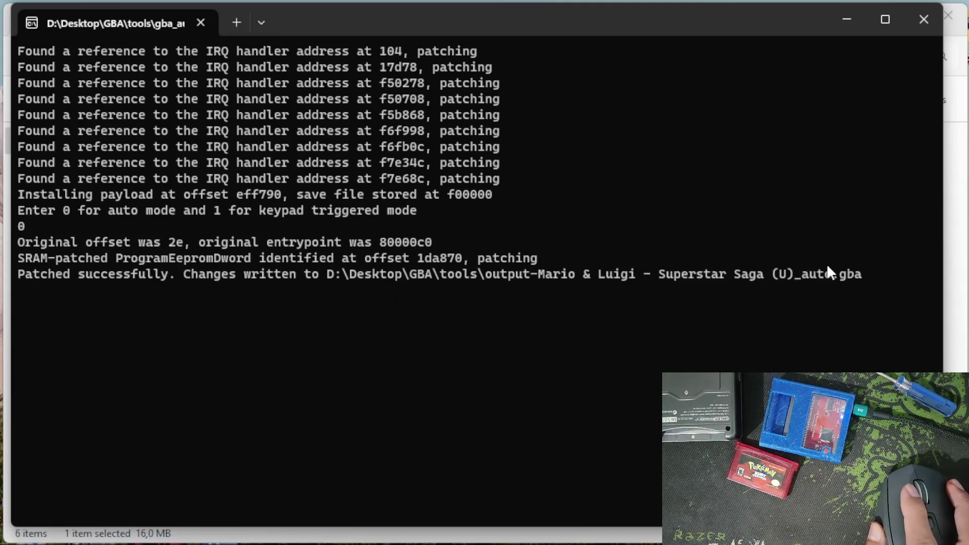
click(921, 18)
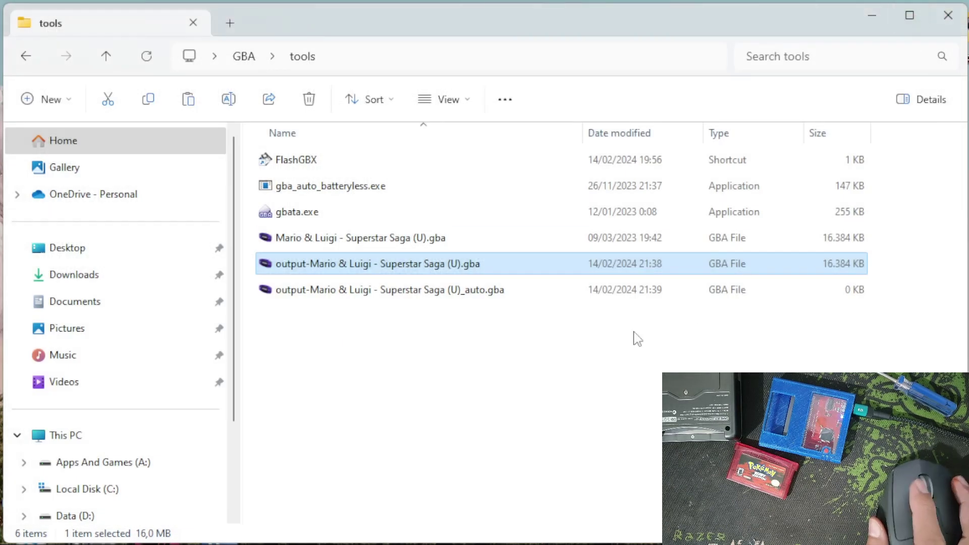
Launch FlashGBX from the tools folder and arrange its main window in front of its console window
click(363, 290)
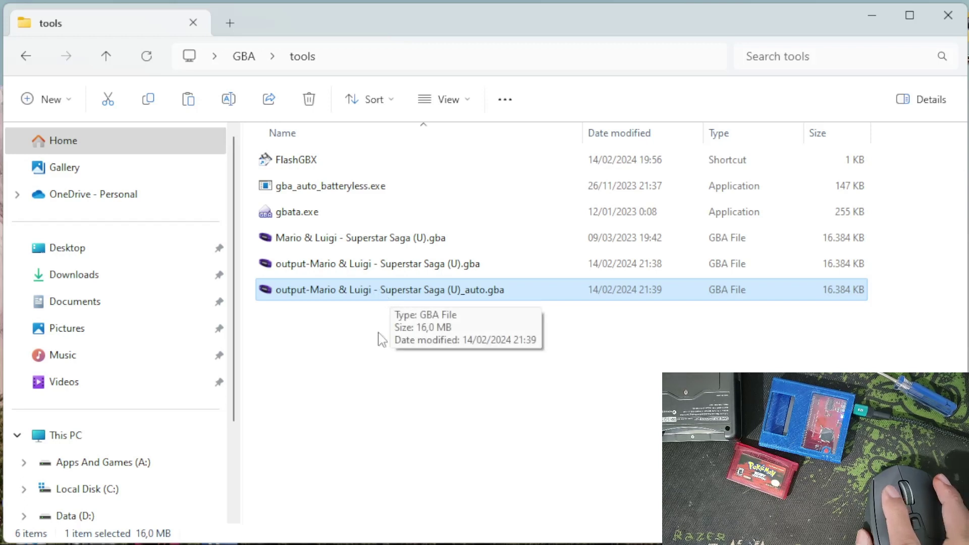
click(383, 306)
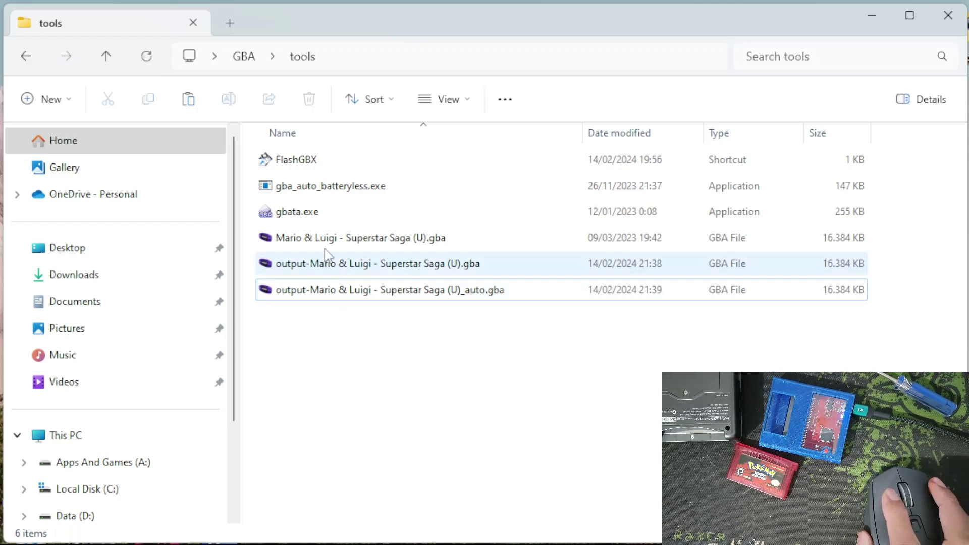
double_click(307, 162)
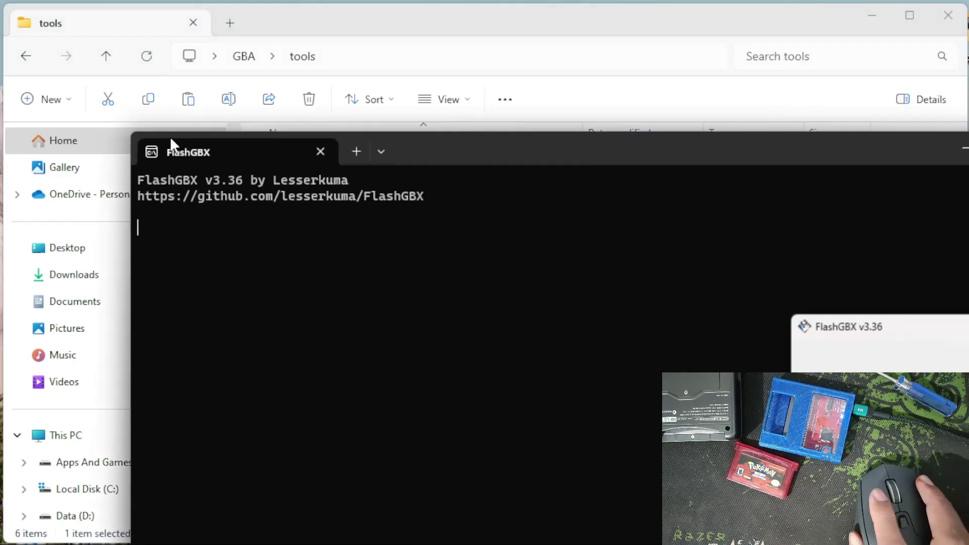
drag(549, 169, 363, 74)
click(862, 152)
drag(861, 149, 849, 190)
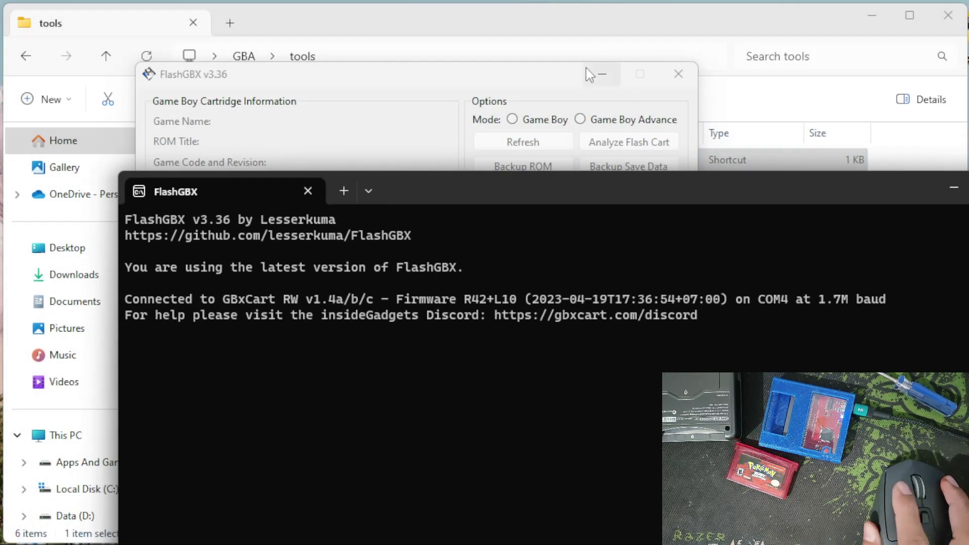
drag(586, 73, 756, 157)
drag(775, 197, 679, 48)
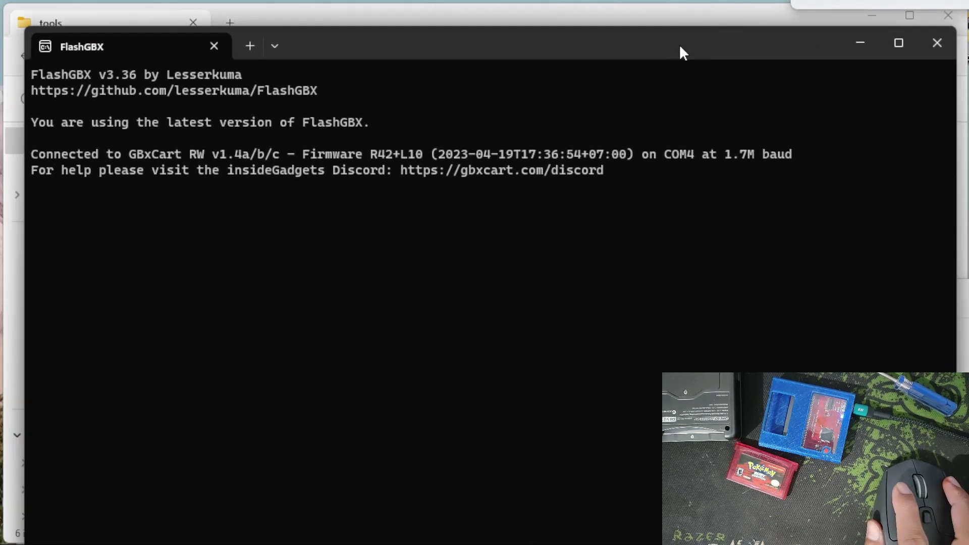
key(alt+Tab)
drag(691, 228, 675, 139)
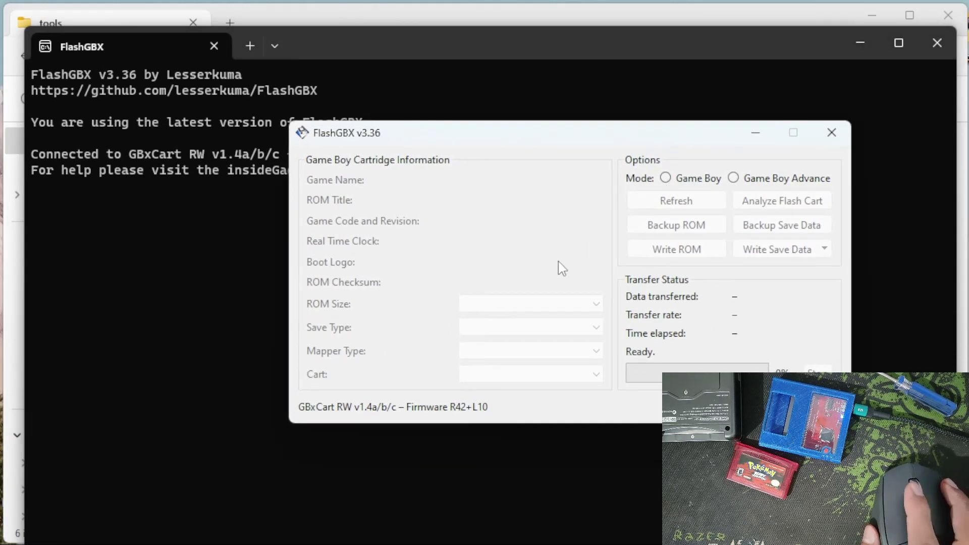
Try Game Boy Advance mode without a cartridge inserted, and disconnect and reconnect the GBxCart RW
click(734, 179)
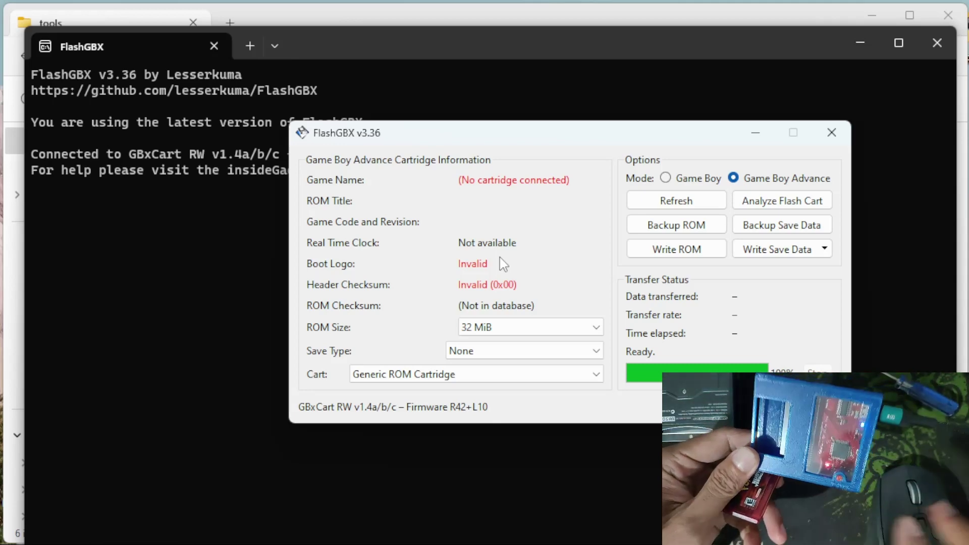
drag(565, 135, 426, 79)
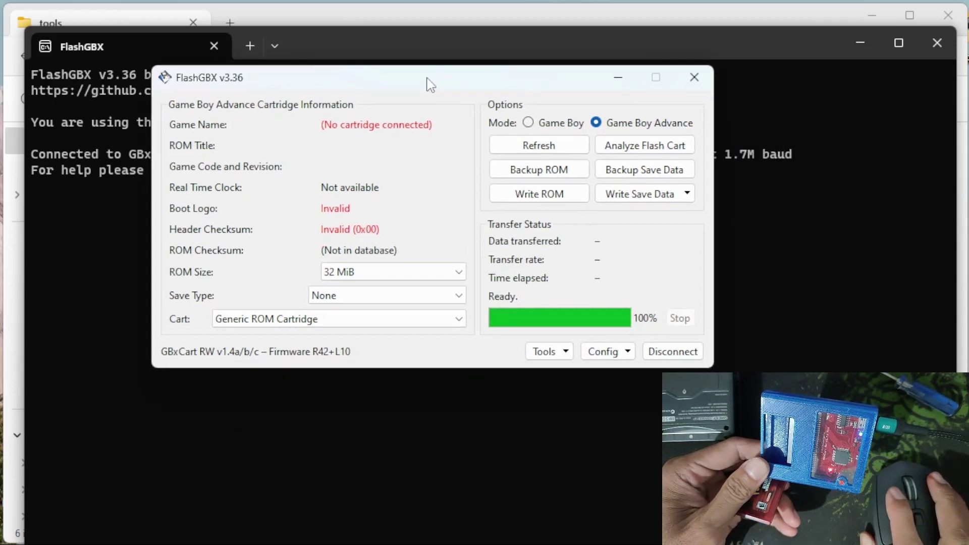
click(673, 351)
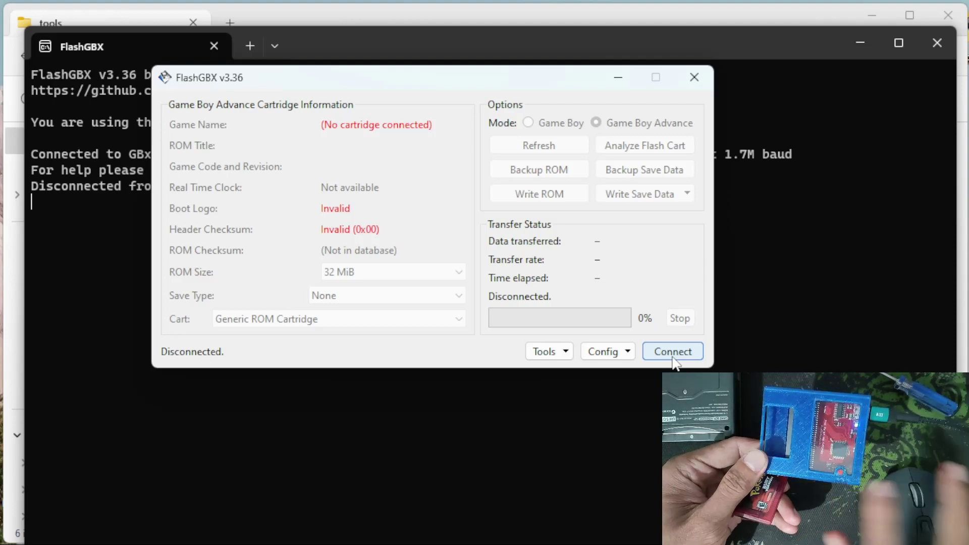
click(672, 352)
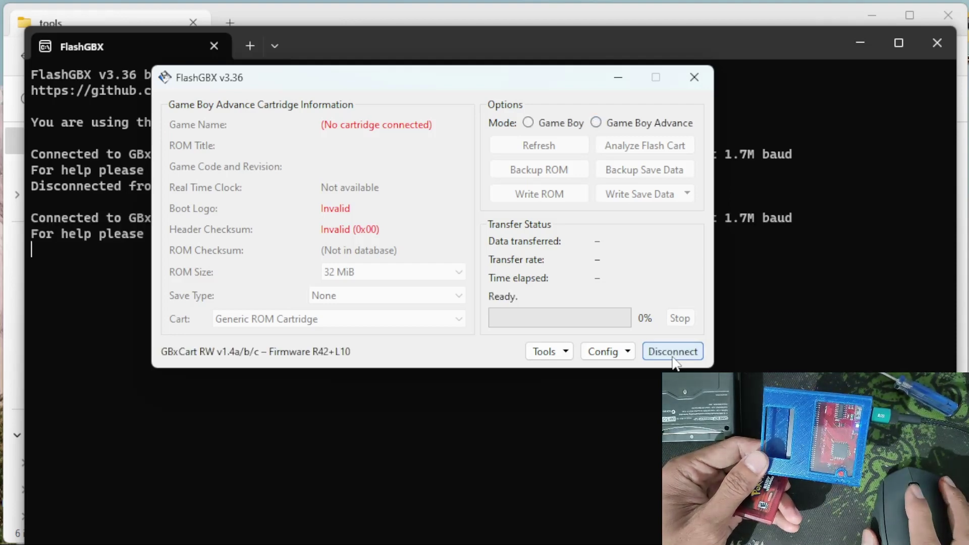
Reconnect the GBxCart RW with the cartridge inserted, select Game Boy Advance mode and analyze the flash cart, accepting the detected configuration
click(673, 352)
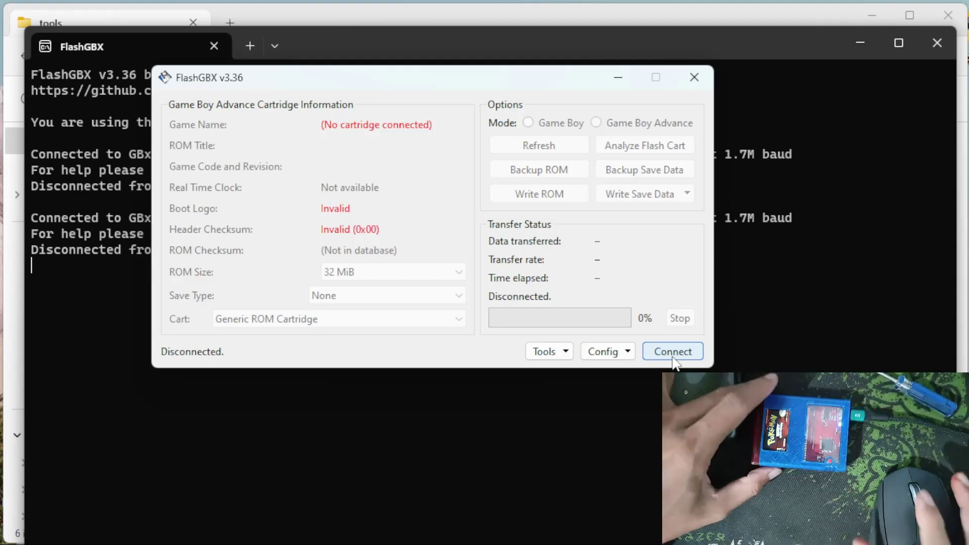
click(671, 351)
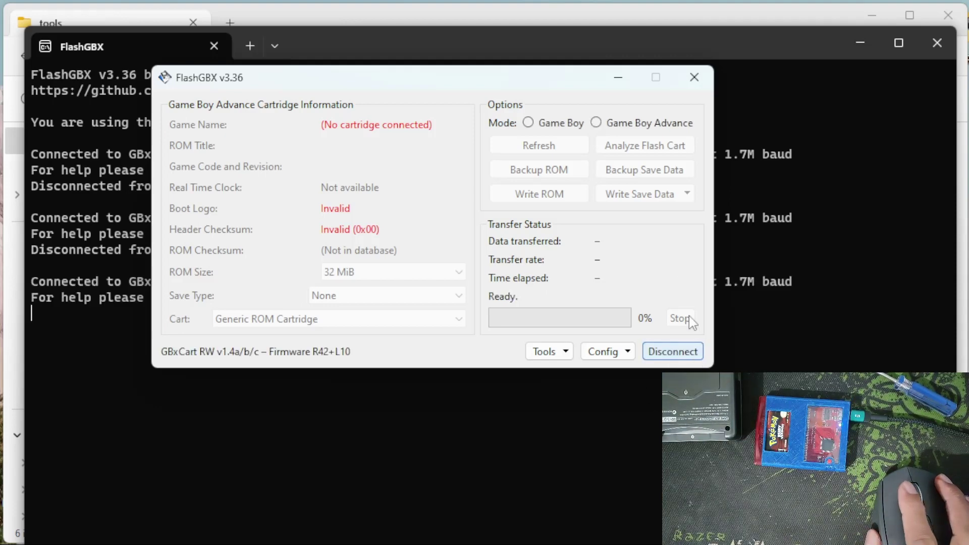
click(635, 123)
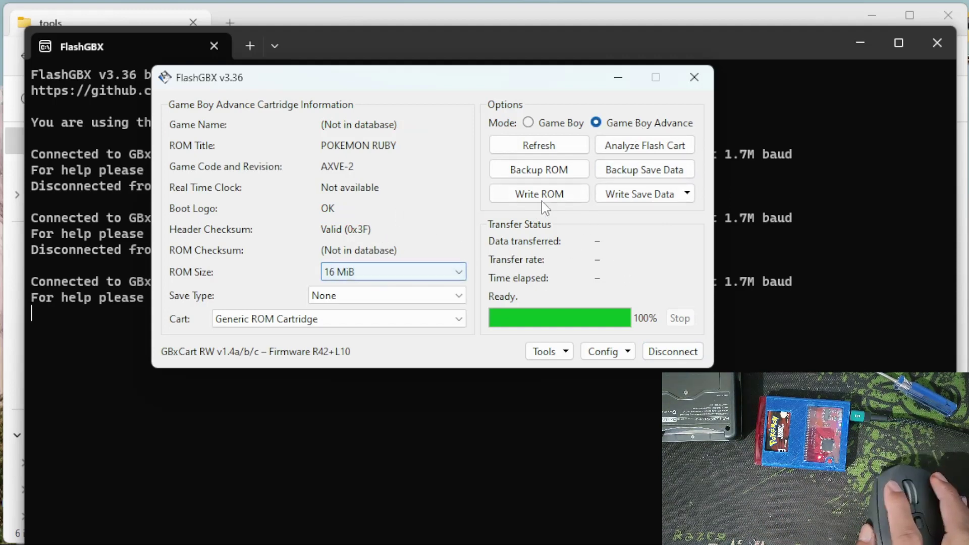
click(654, 148)
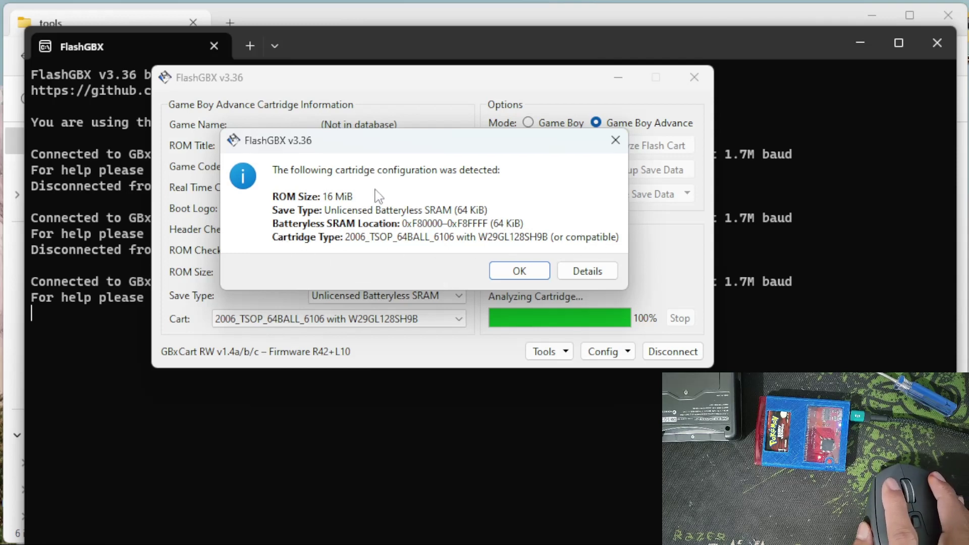
click(519, 272)
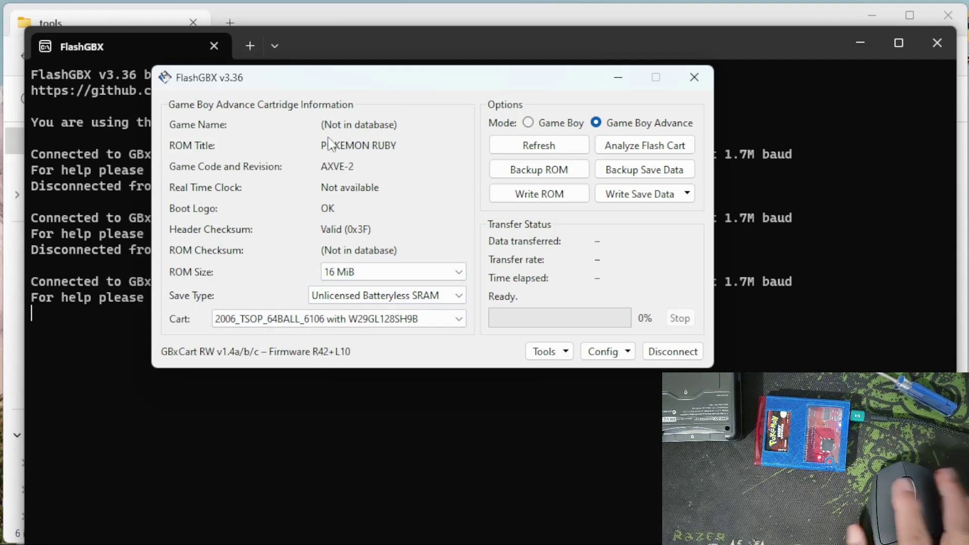
Write output-Mario & Luigi - Superstar Saga (U)_auto.gba from the tools folder to the cartridge
click(532, 195)
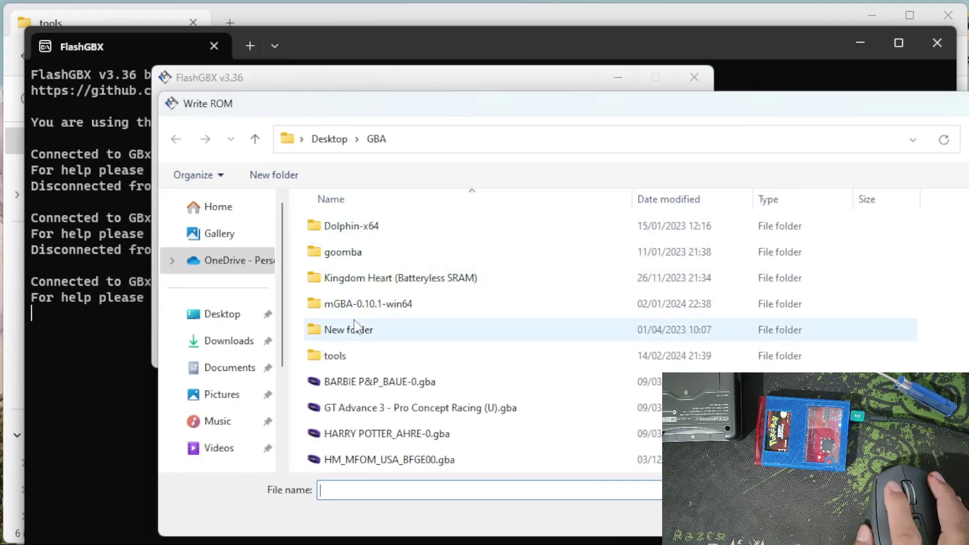
double_click(346, 361)
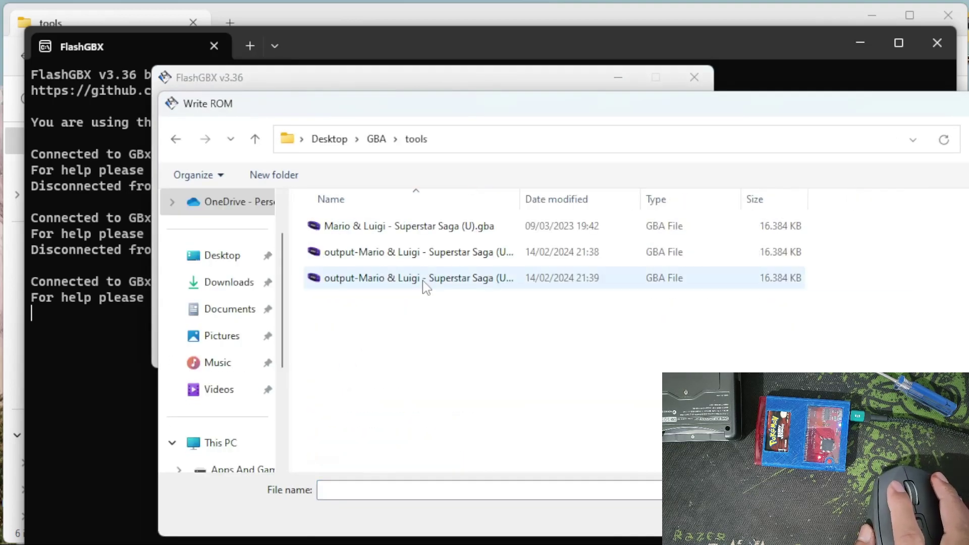
drag(520, 197, 616, 197)
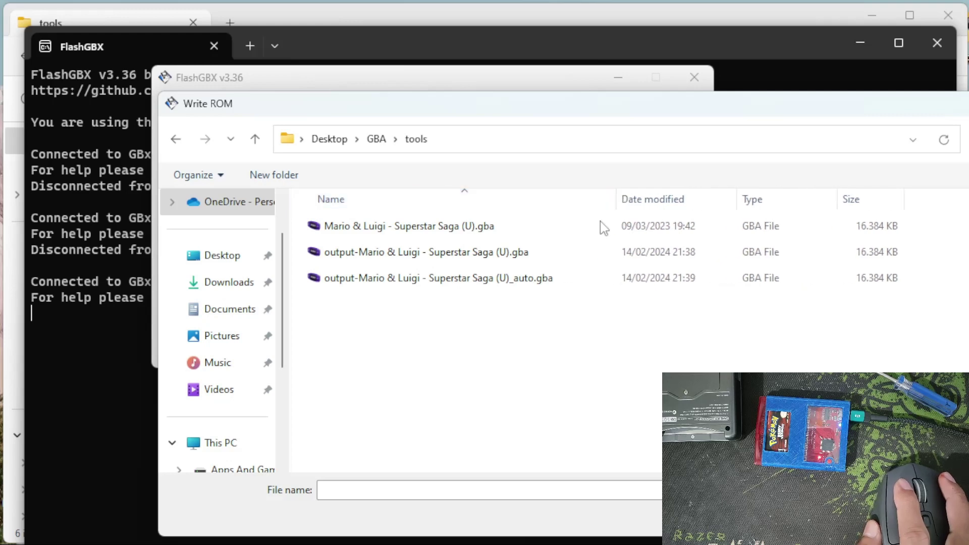
double_click(392, 279)
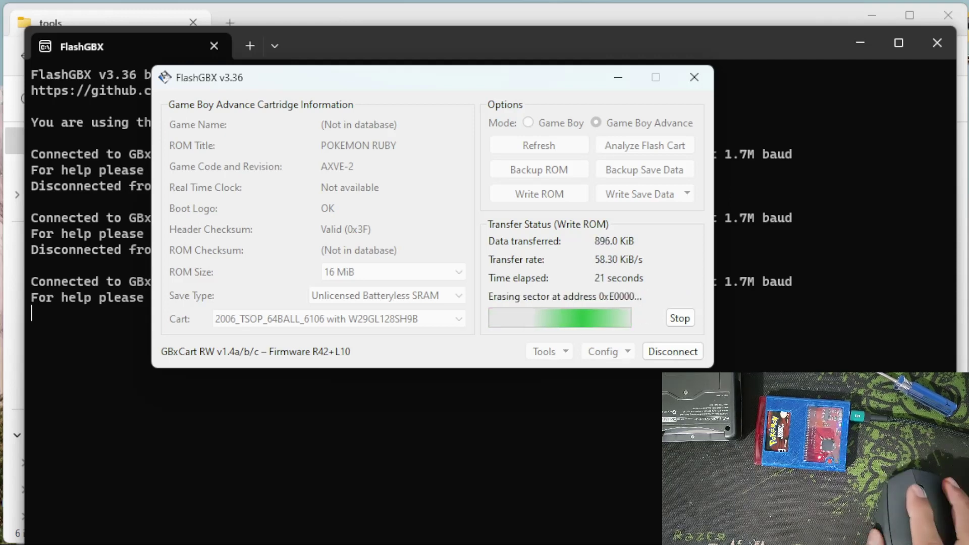
Switch to the tools folder and compare the original Mario & Luigi ROM with its SRAM-patched and batteryless-patched versions
key(alt+Tab)
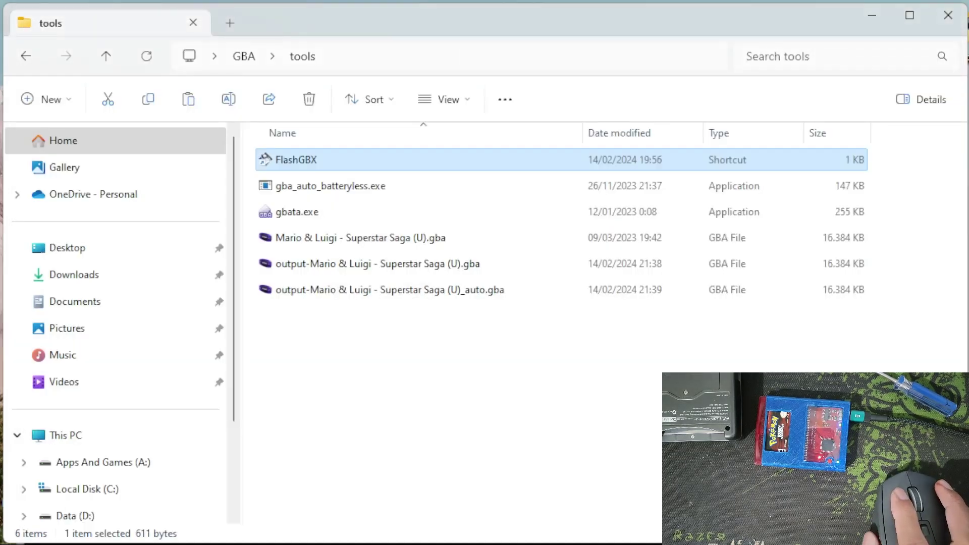
click(452, 401)
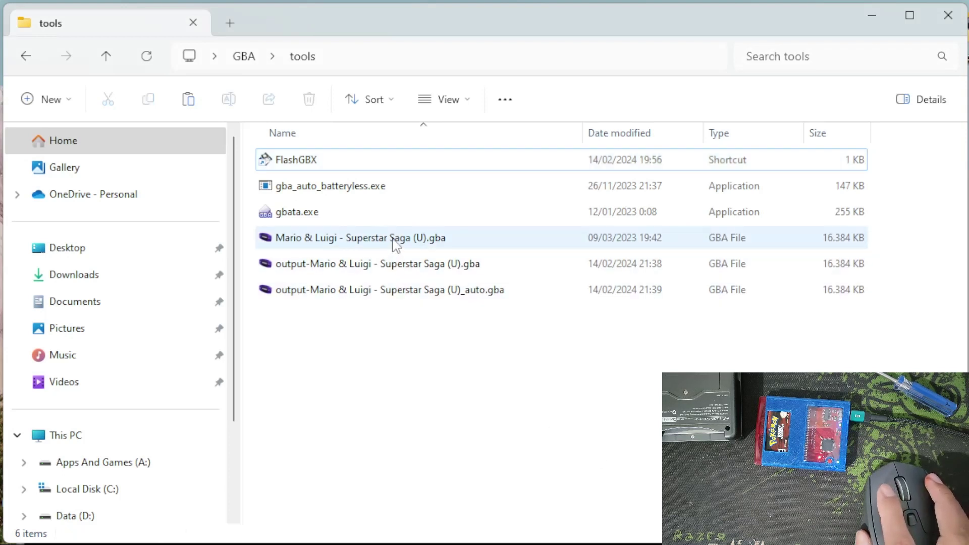
click(396, 263)
click(406, 238)
click(393, 264)
click(392, 290)
click(400, 263)
click(399, 241)
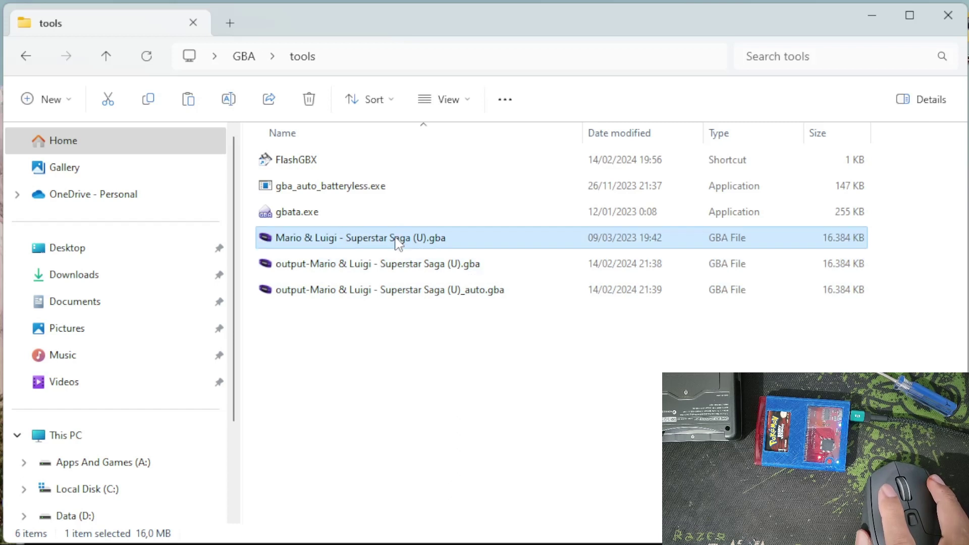
click(400, 262)
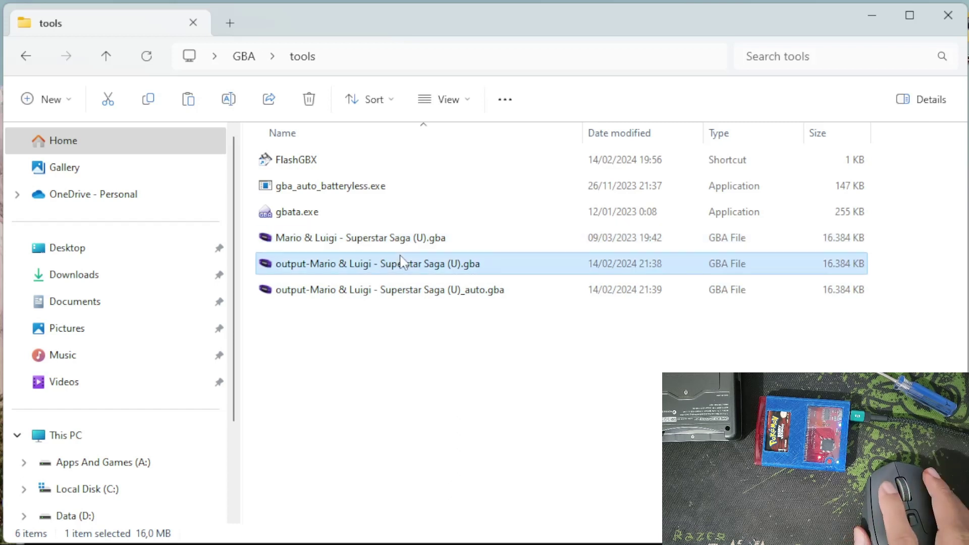
click(413, 291)
click(408, 239)
click(407, 265)
click(412, 291)
click(409, 265)
click(411, 237)
click(404, 264)
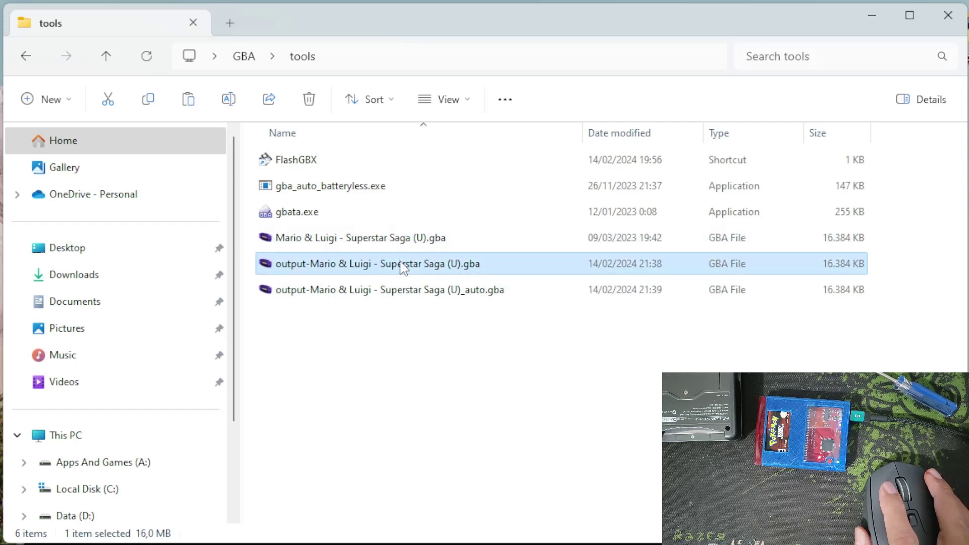
click(406, 292)
click(408, 269)
click(410, 238)
click(407, 264)
click(407, 285)
click(412, 266)
click(409, 239)
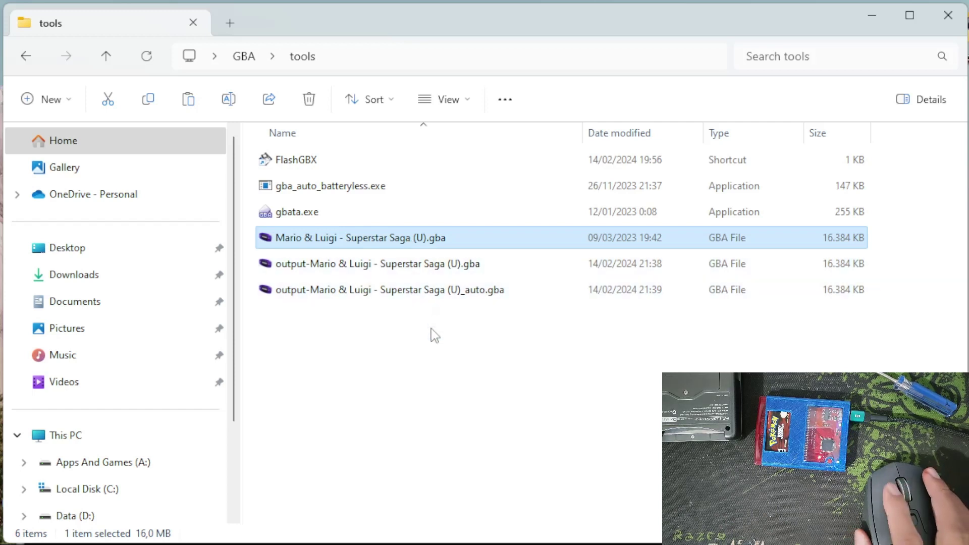
click(429, 349)
click(395, 258)
click(396, 248)
click(397, 268)
click(400, 289)
click(407, 262)
click(407, 243)
click(409, 265)
click(412, 290)
click(413, 263)
click(417, 242)
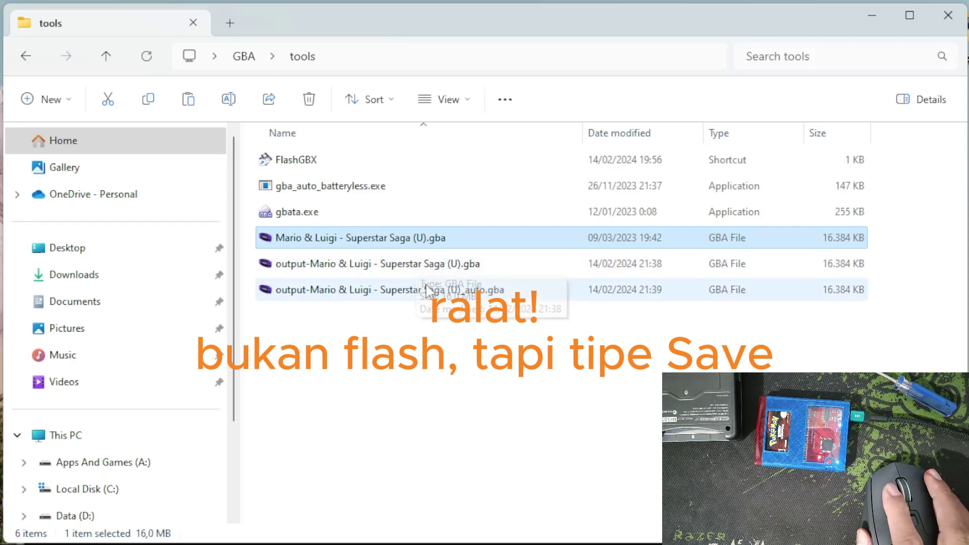
click(400, 266)
click(399, 242)
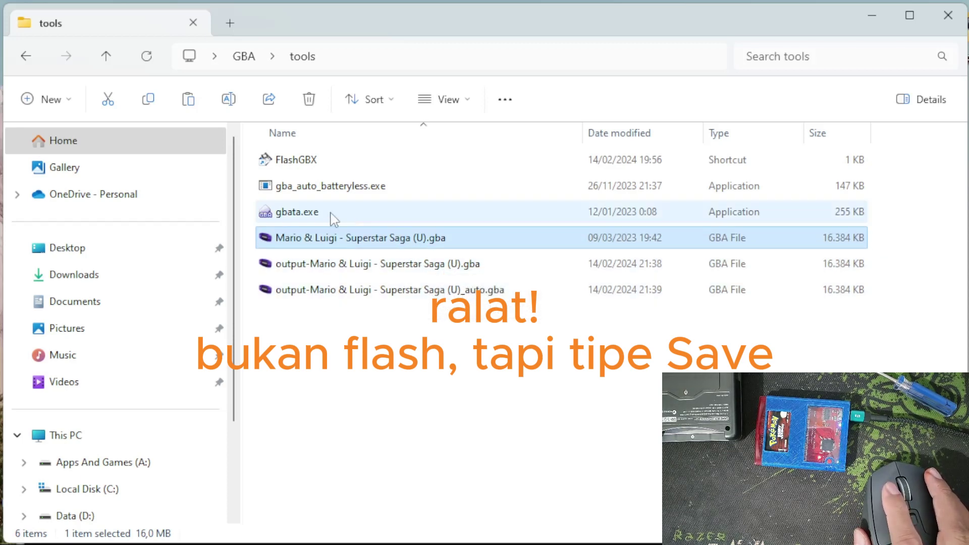
Start gbata.exe again, allowing the unverified program to run, and move its window over the file list
double_click(287, 217)
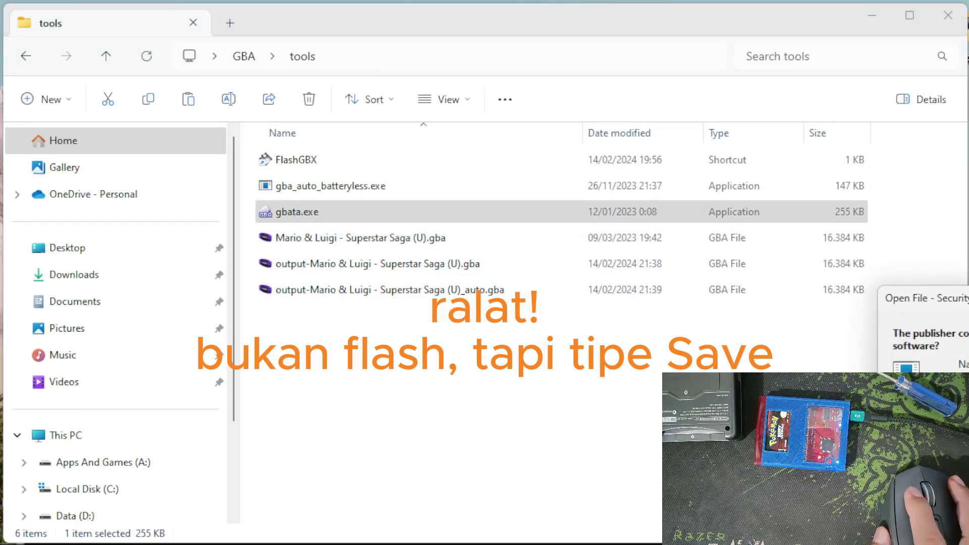
key(Return)
drag(968, 316, 539, 93)
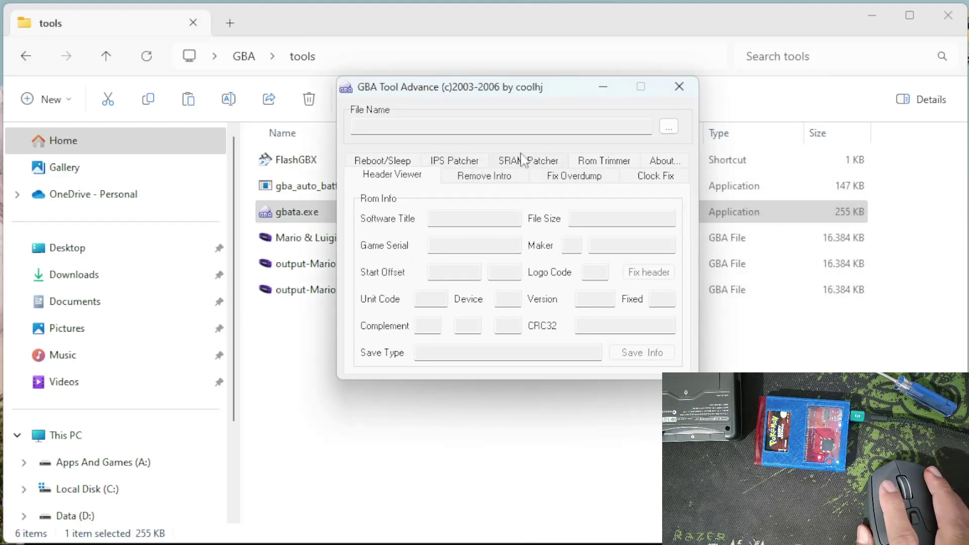
Load LEGOSTARWARS_BLWE00.gba from the GBA folder to examine its header information and save type
click(667, 127)
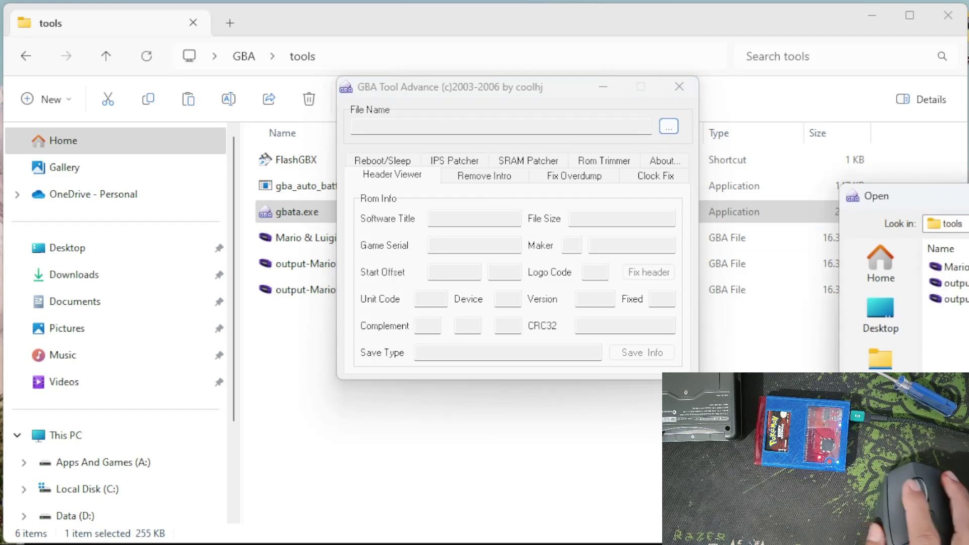
key(BackSpace)
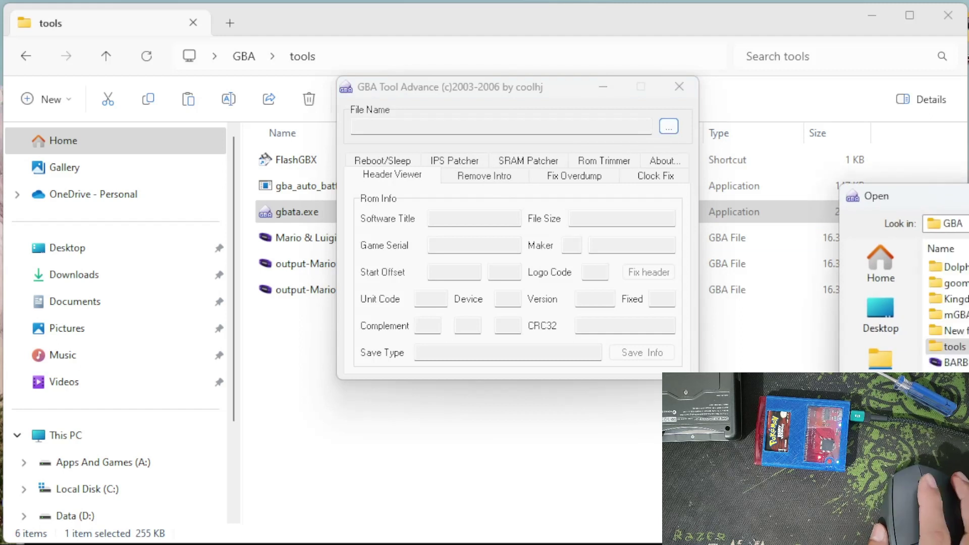
scroll(946, 312, down, 6)
scroll(948, 313, up, 2)
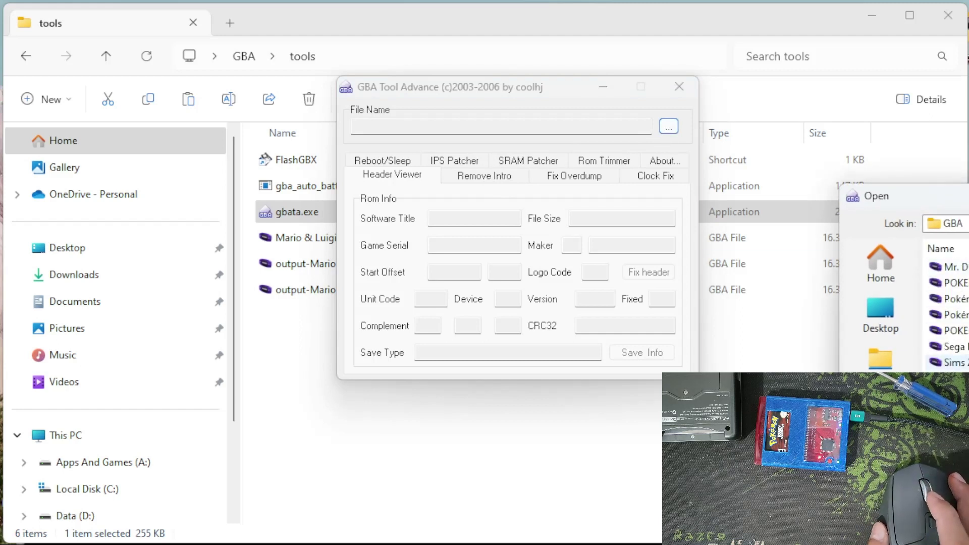
scroll(948, 312, up, 1)
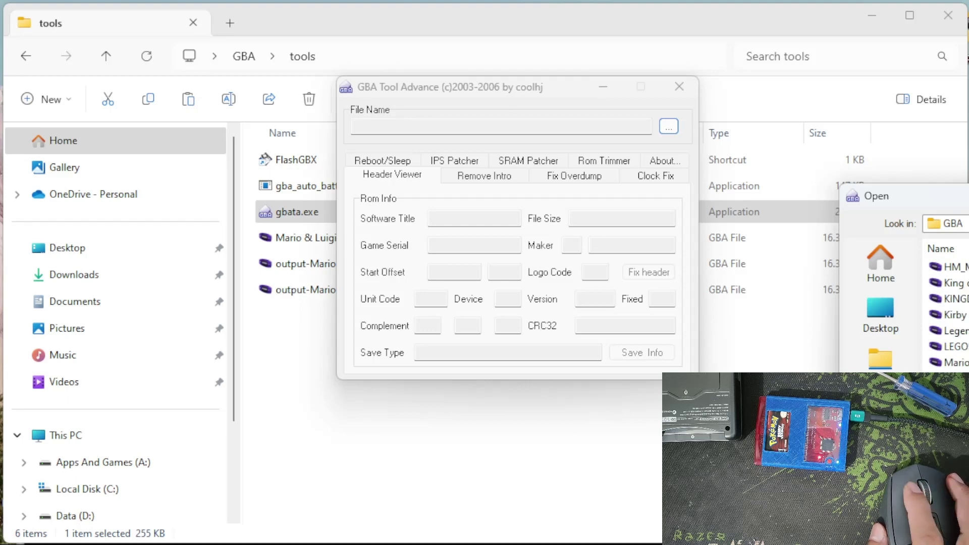
scroll(948, 313, up, 1)
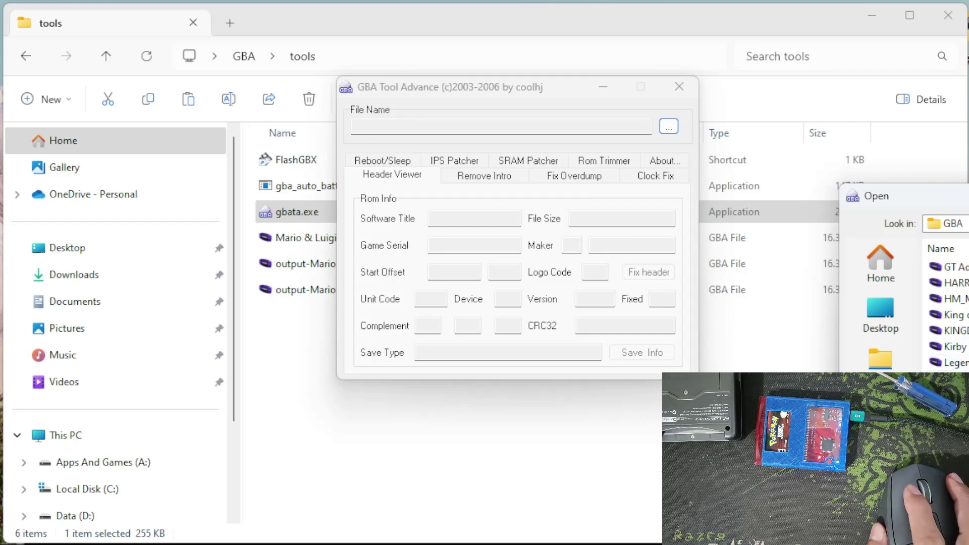
double_click(961, 378)
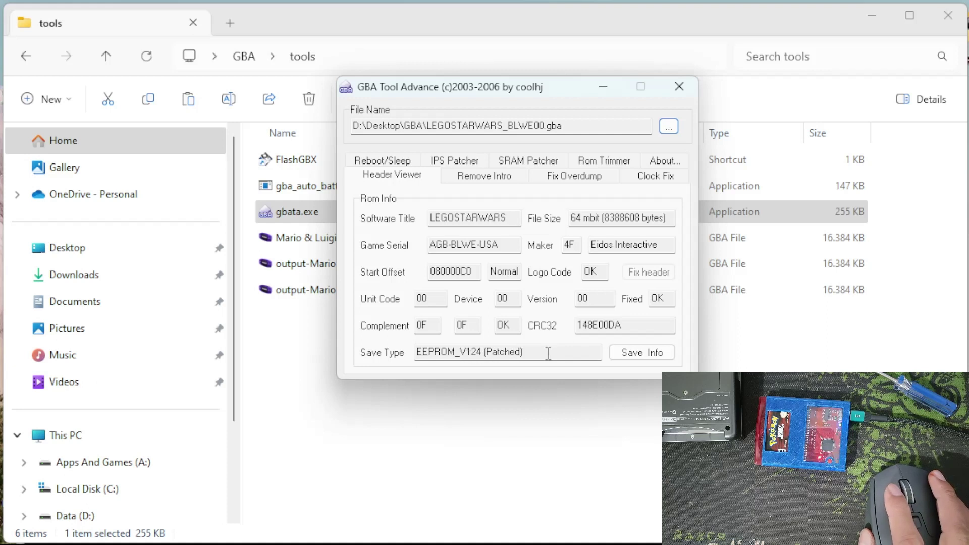
Review the SRAM Patcher, Reboot/Sleep, IPS Patcher and Remove Intro functions for the loaded LEGO Star Wars ROM
click(525, 165)
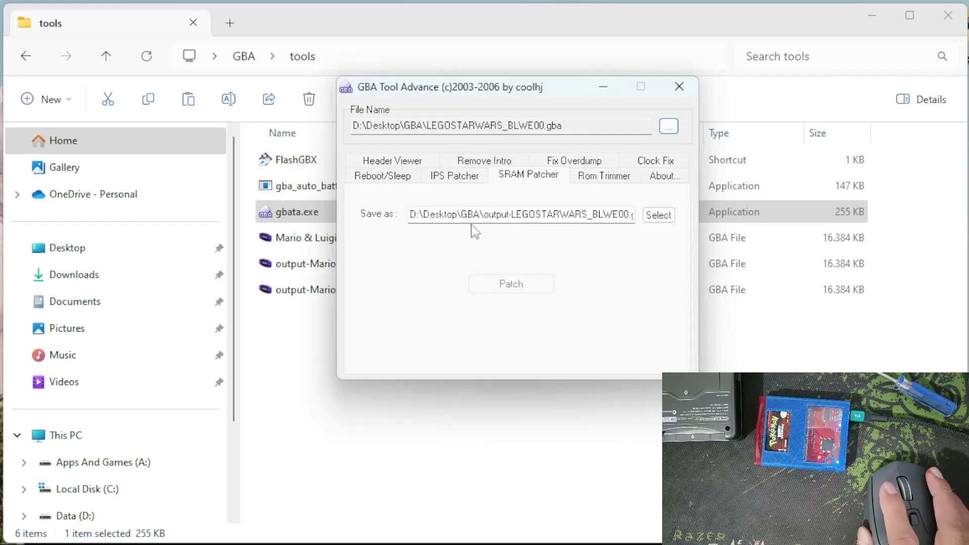
click(382, 177)
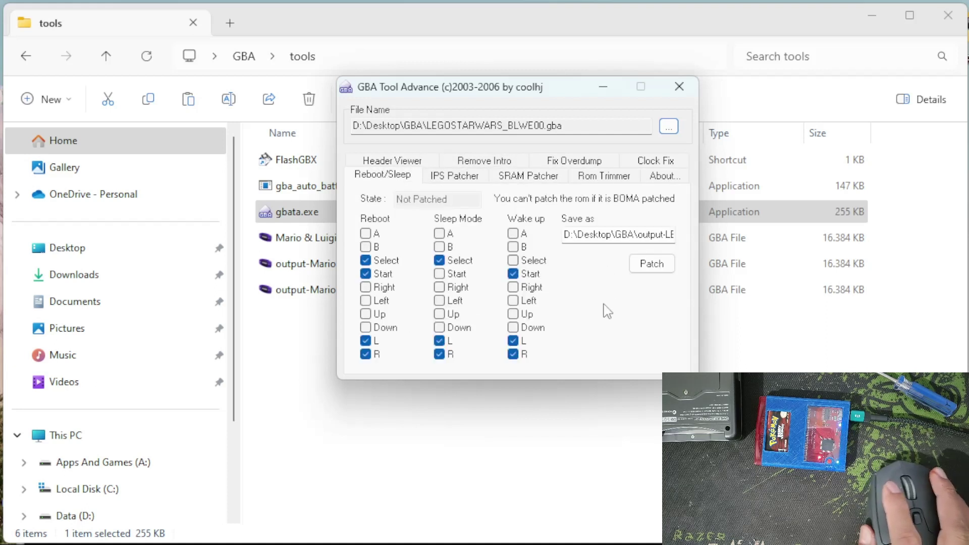
click(451, 177)
click(484, 163)
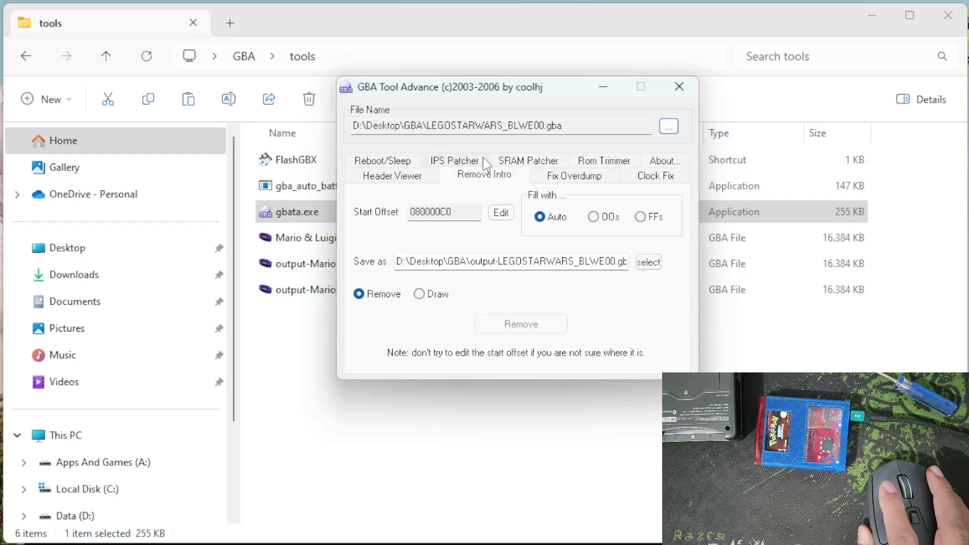
click(537, 161)
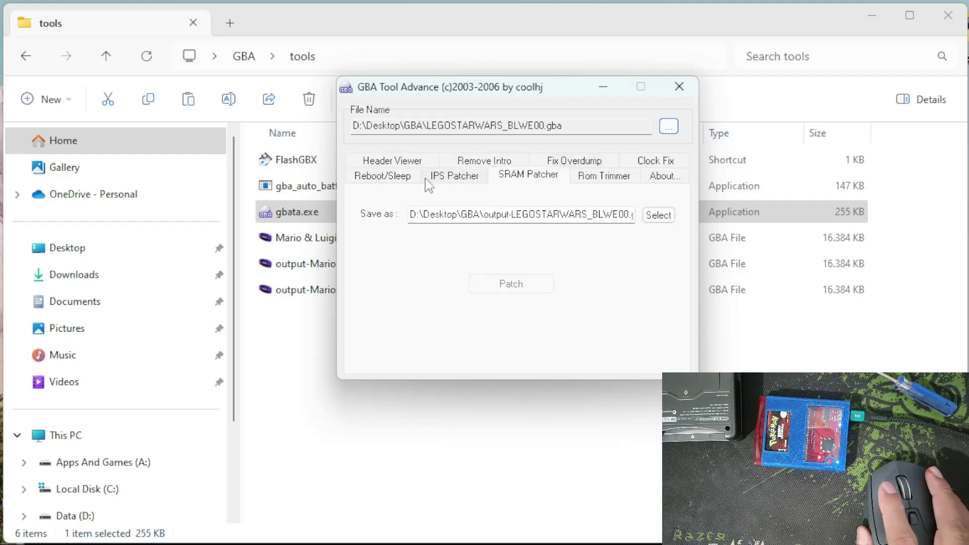
Return to the LEGO Star Wars ROM's header information and highlight the word EEPROM in its save type
click(393, 160)
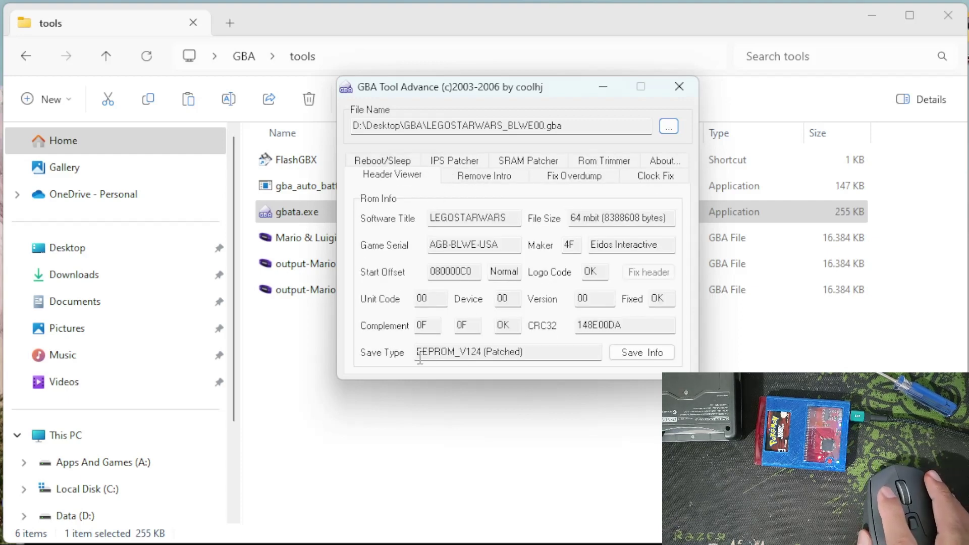
drag(419, 355, 464, 344)
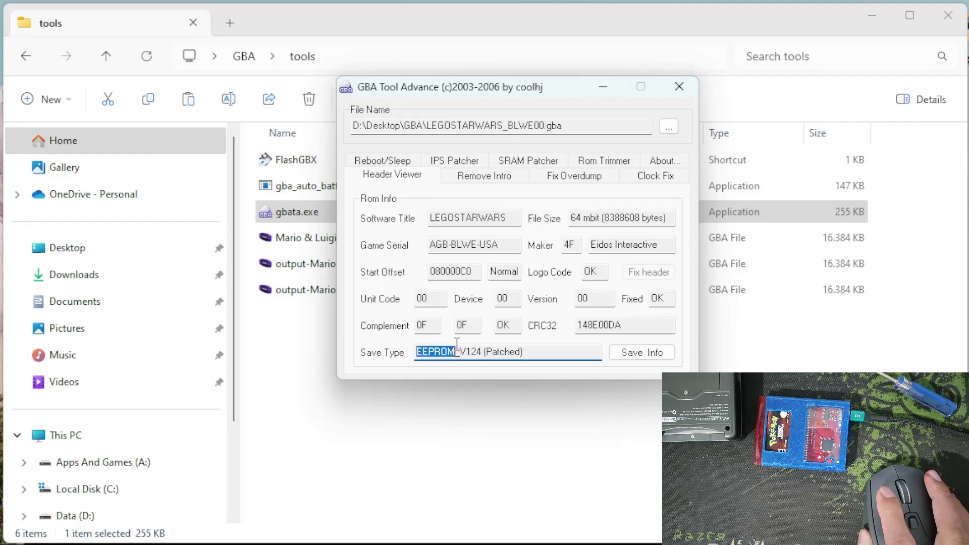
click(521, 350)
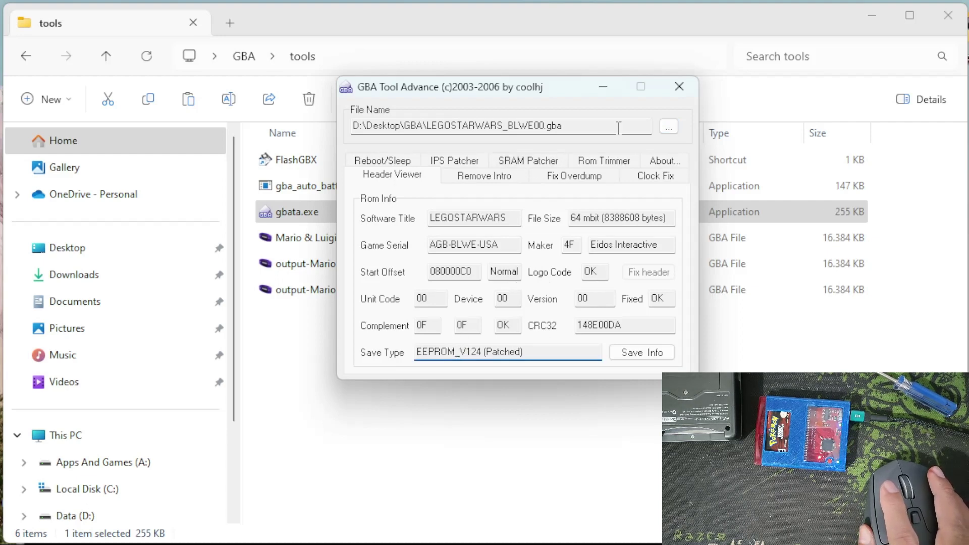
Load the original Mario & Luigi - Superstar Saga (U).gba from the tools folder and highlight its save type
click(676, 126)
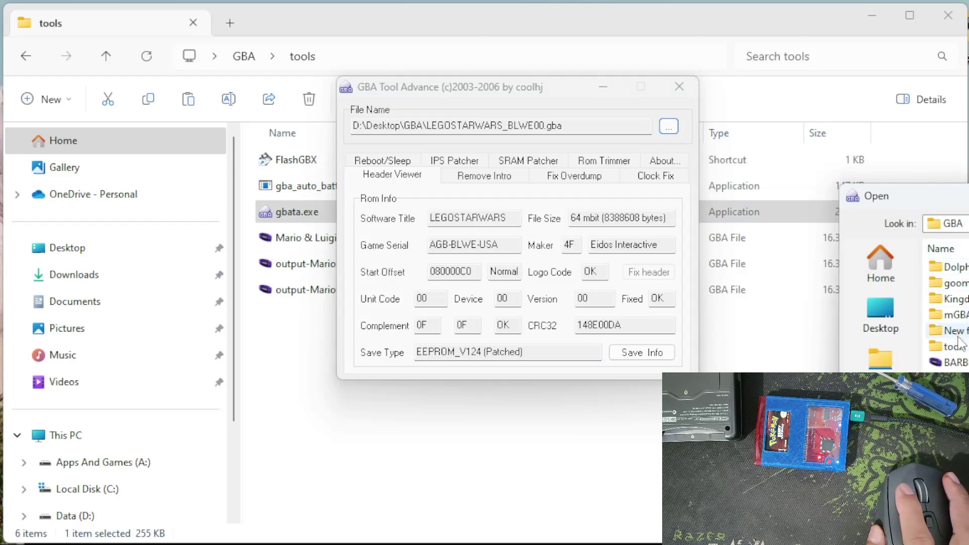
double_click(953, 348)
double_click(954, 266)
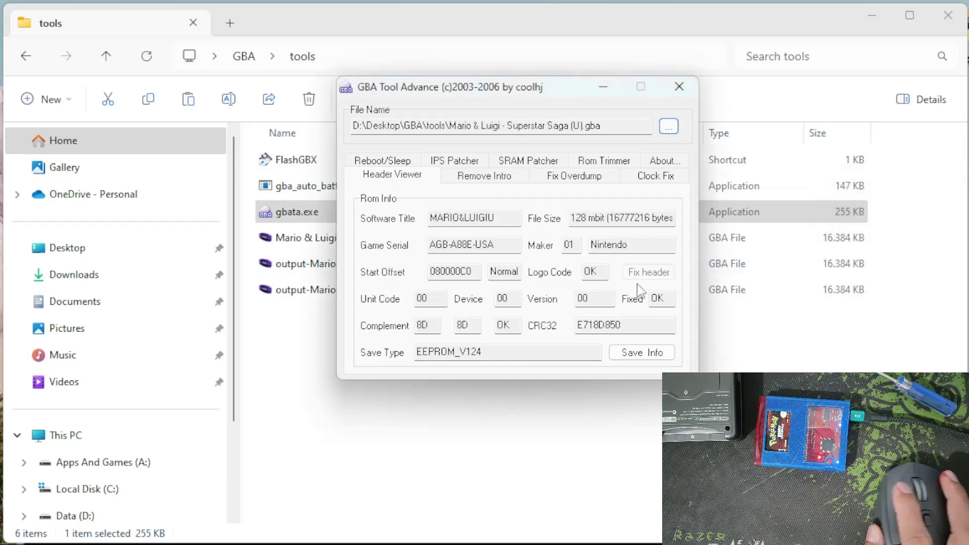
double_click(493, 350)
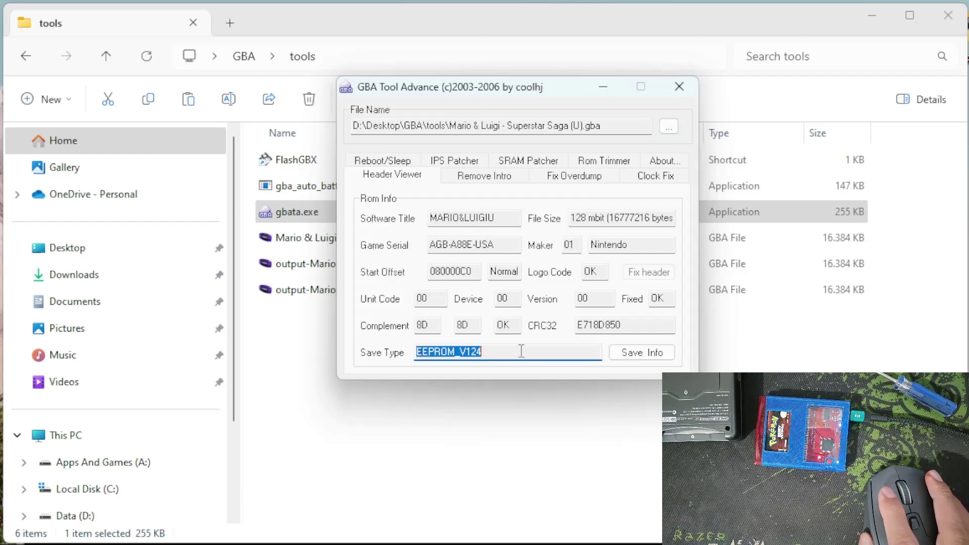
Load output-Mario & Luigi - Superstar Saga (U).gba from the tools folder and examine the patch marker in its save type
click(668, 127)
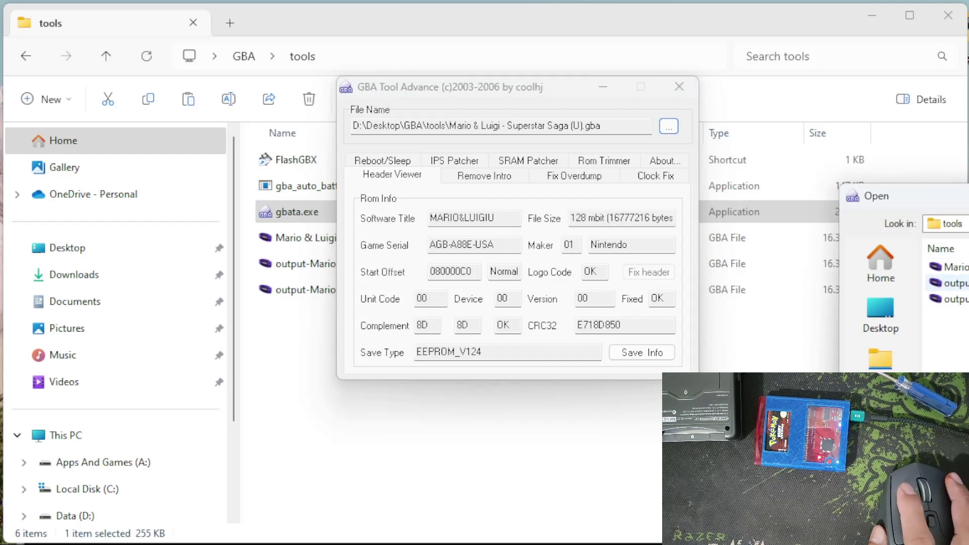
double_click(954, 283)
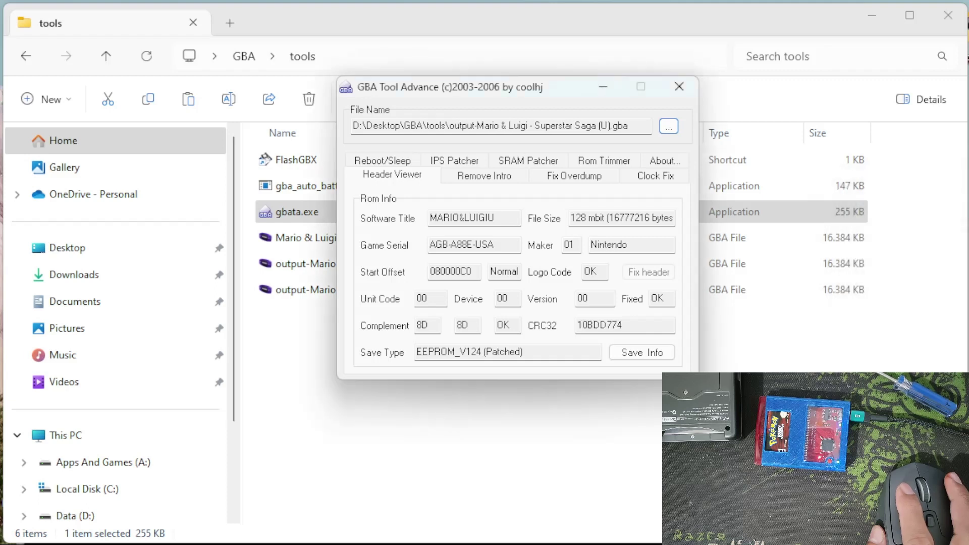
drag(487, 353, 514, 353)
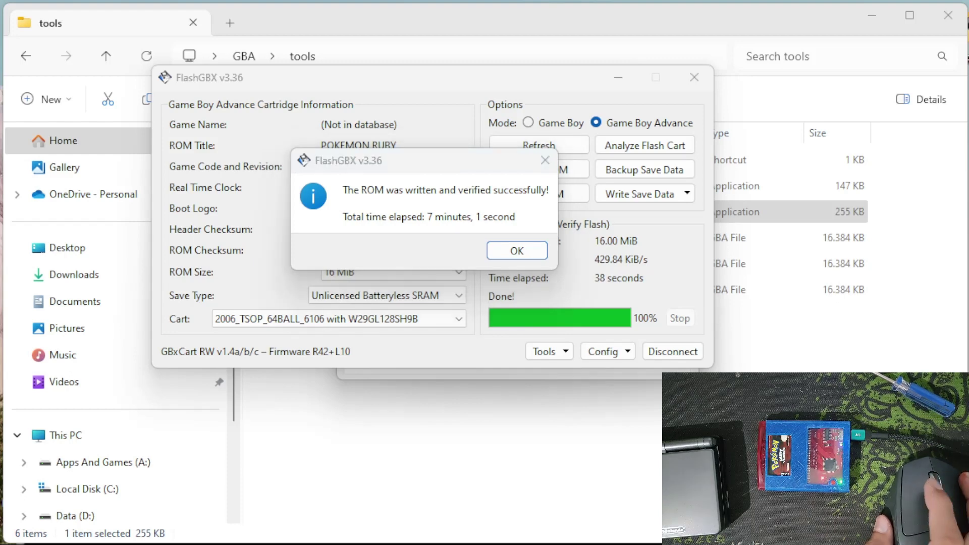
Switch to FlashGBX and dismiss the ROM write completion message
click(515, 252)
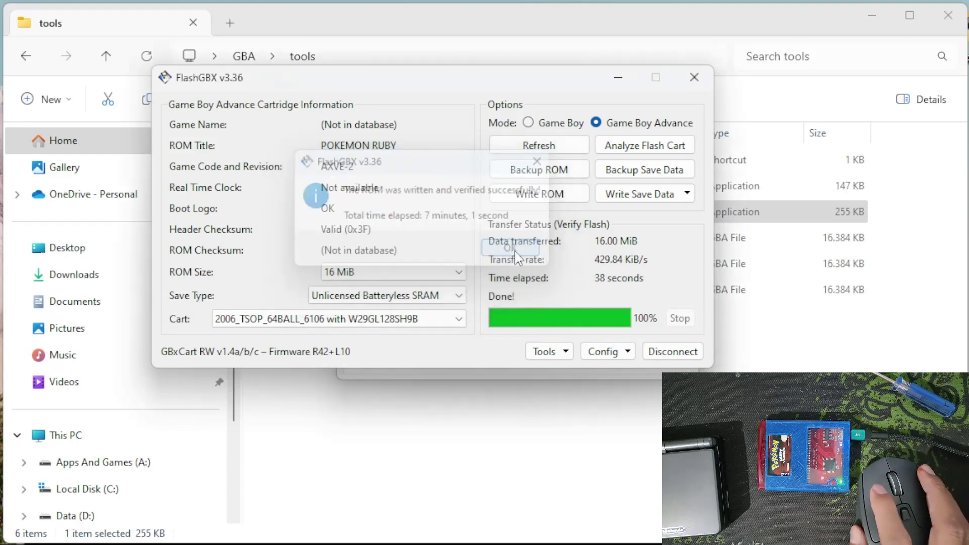